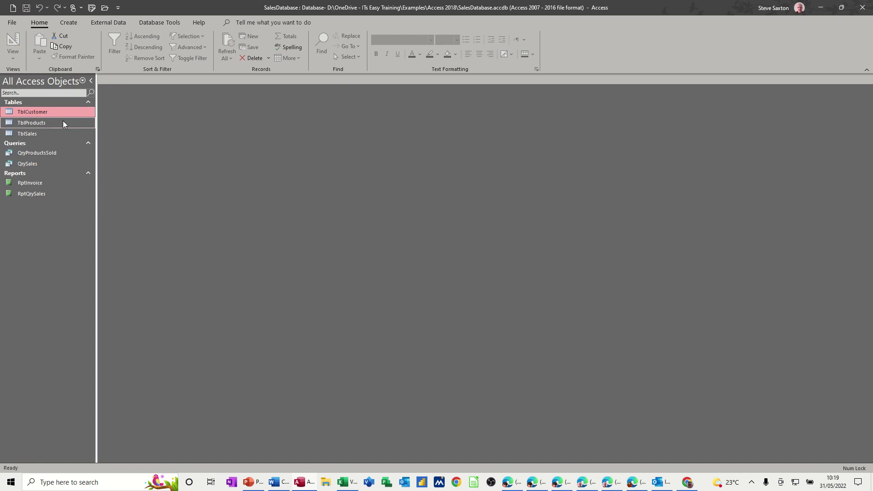
# Inspect how the three tables are related in the Relationships view, then close it.
pyautogui.click(158, 22)
pyautogui.click(119, 43)
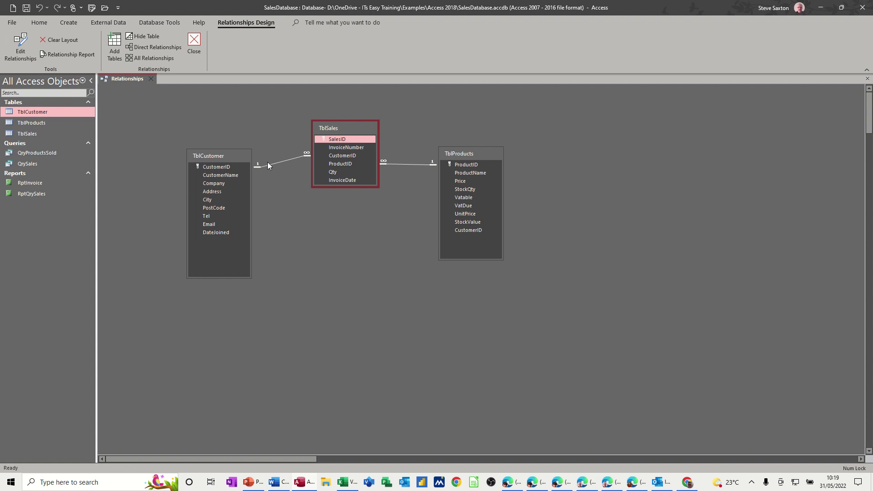
pyautogui.click(150, 80)
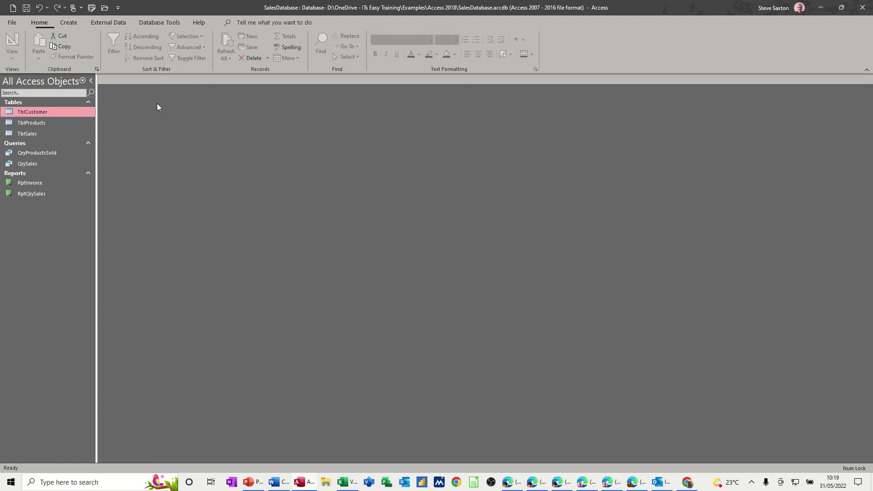
# Generate a quick form for TblCustomer and browse its records with the navigator.
pyautogui.click(69, 22)
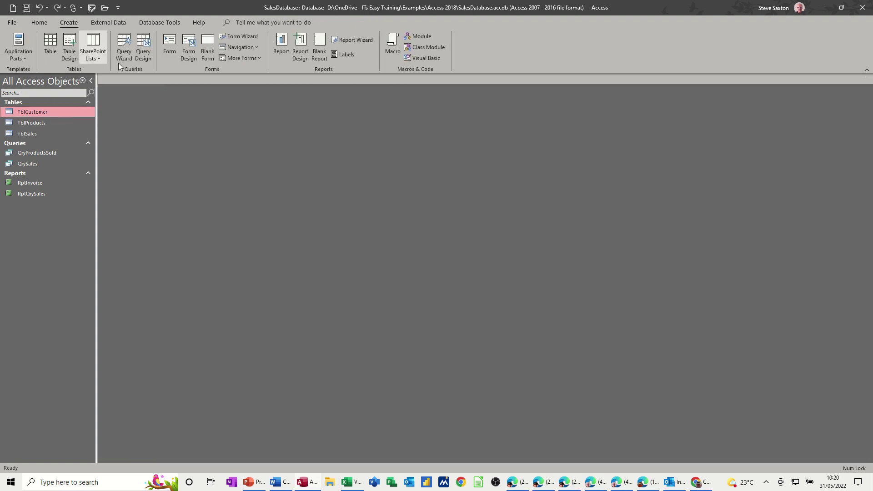
pyautogui.click(170, 46)
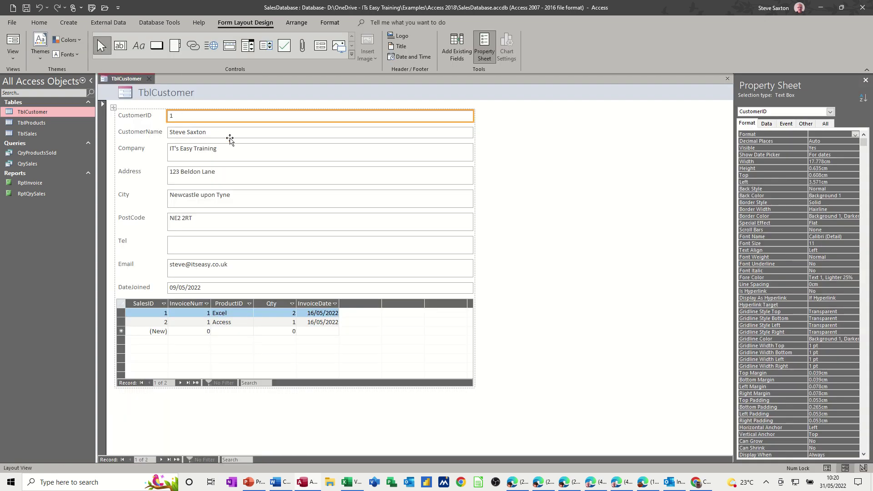
pyautogui.click(162, 460)
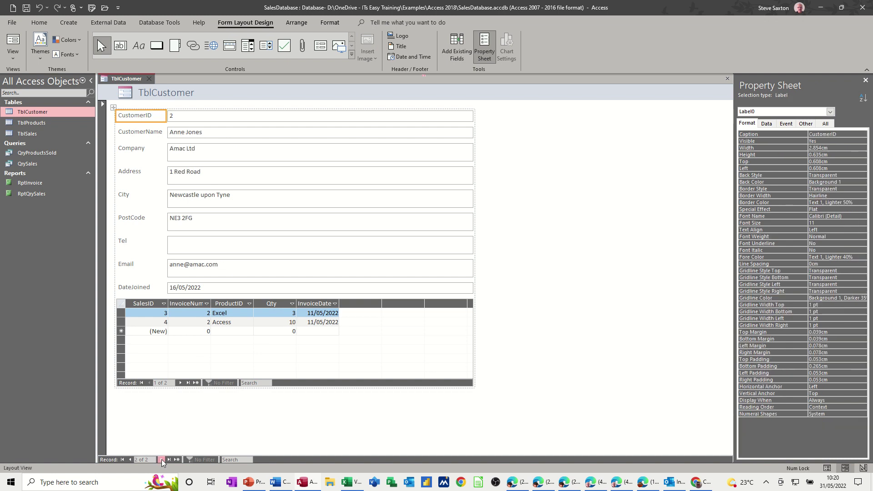
pyautogui.click(162, 459)
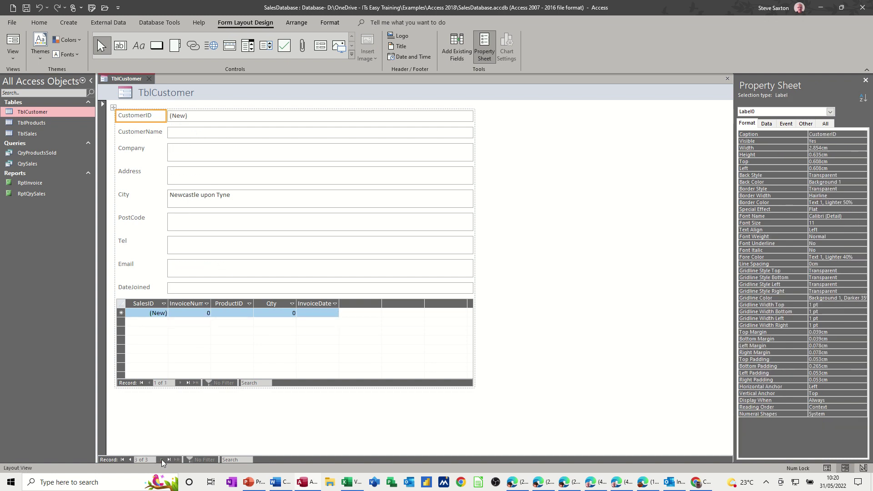
pyautogui.doubleClick(127, 459)
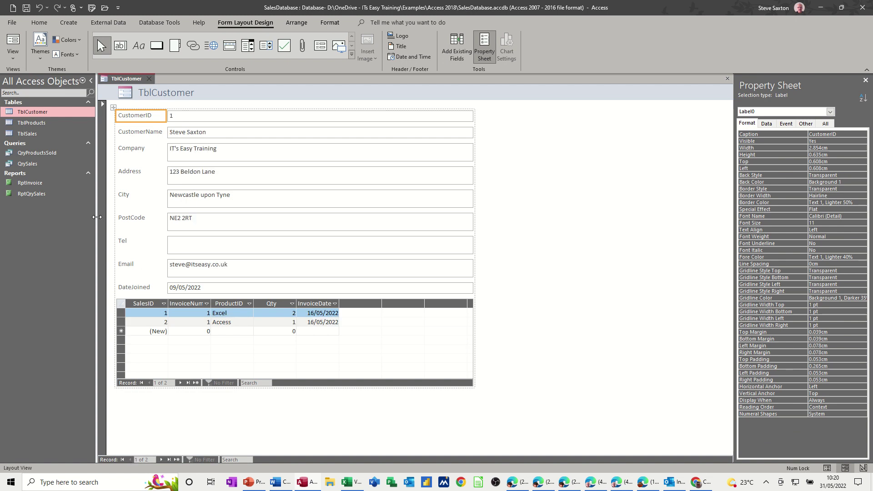
pyautogui.click(29, 124)
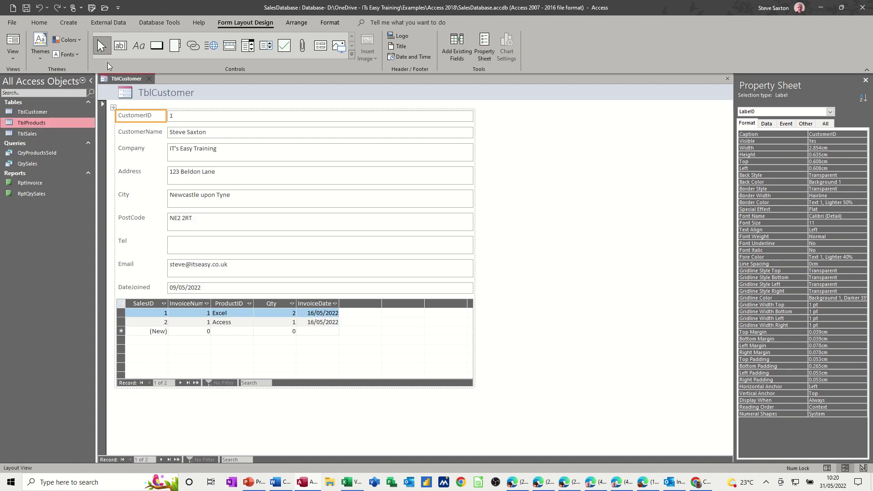
# Generate a quick TblProducts form, browse to record 2, and select all its controls.
pyautogui.click(62, 23)
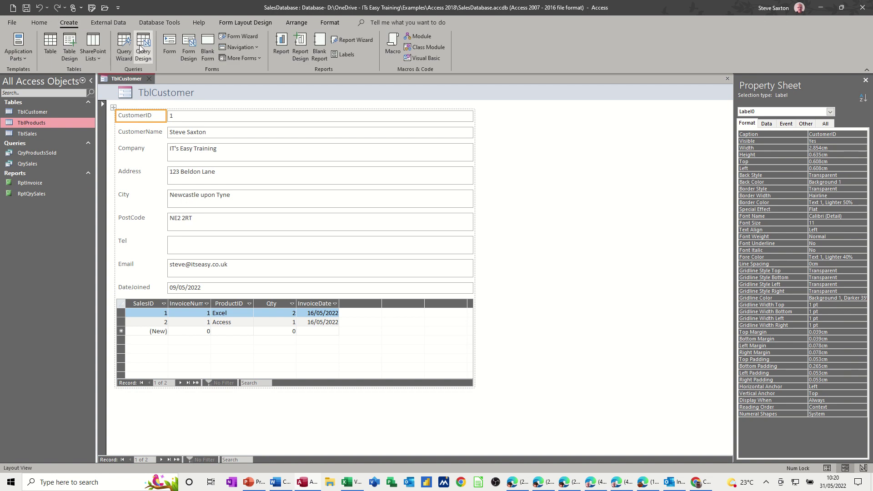
pyautogui.click(167, 46)
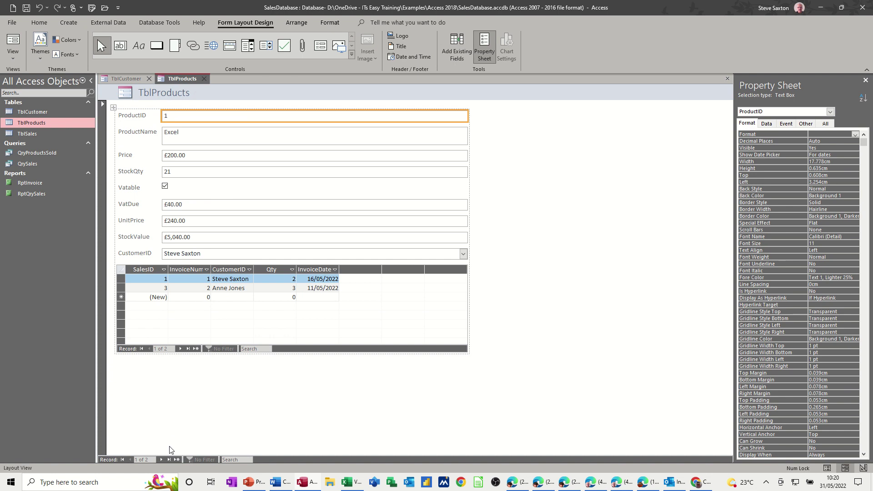
pyautogui.click(161, 460)
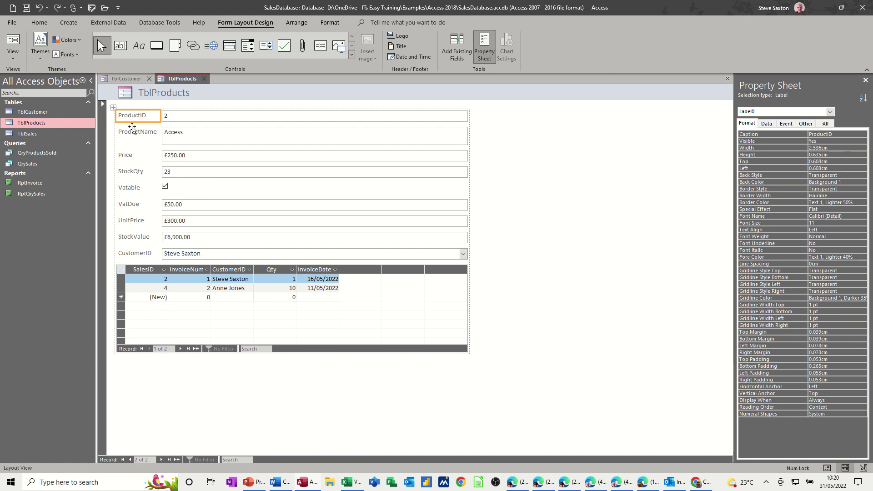
pyautogui.click(113, 107)
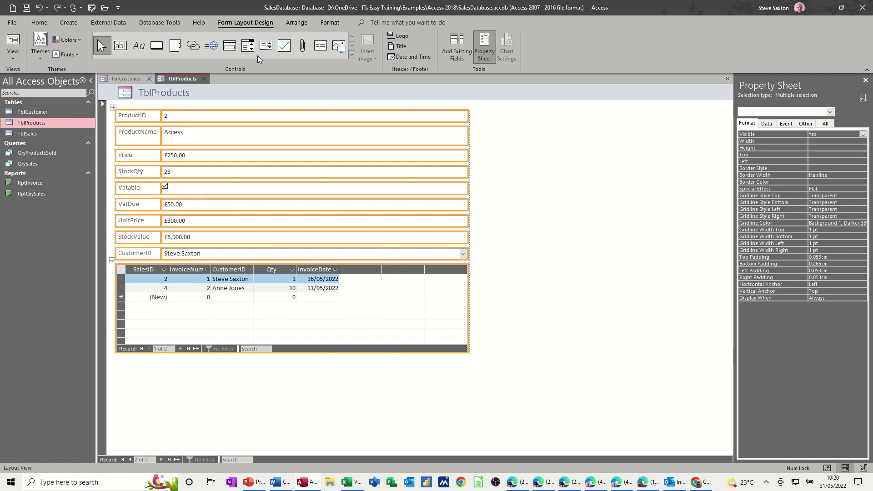
pyautogui.click(297, 22)
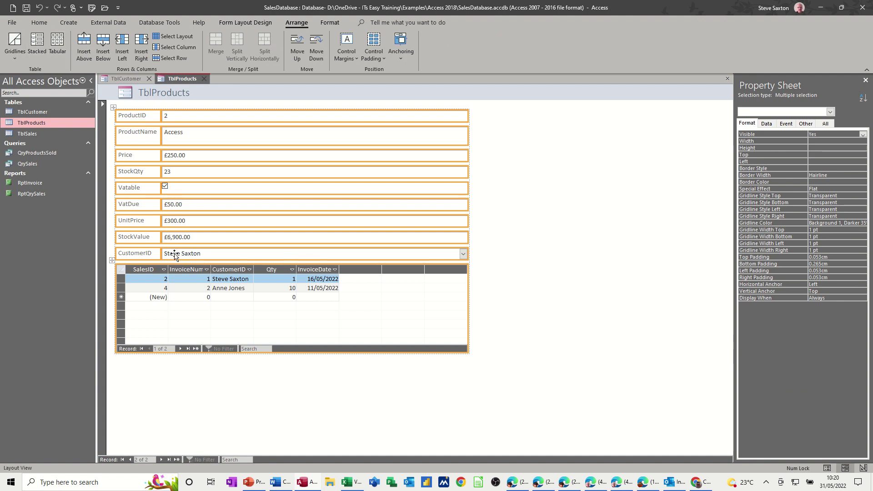
# Close the TblProducts and TblCustomer forms without saving either.
pyautogui.click(204, 79)
pyautogui.click(439, 267)
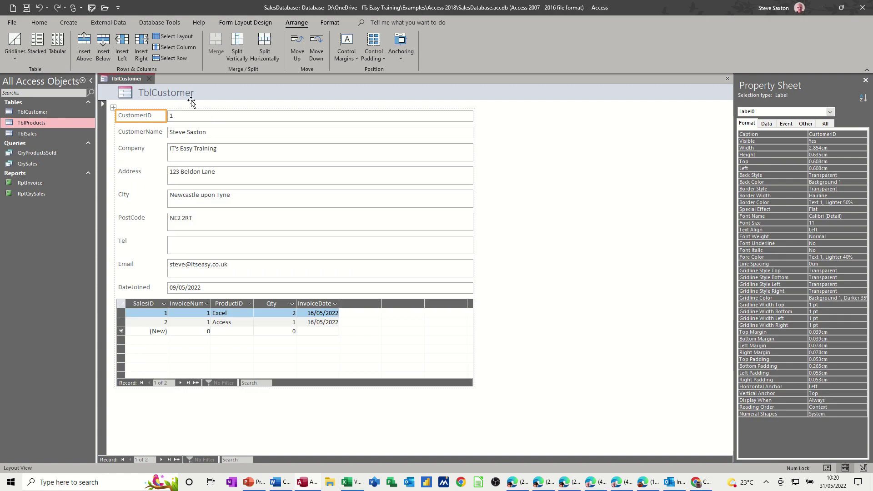
pyautogui.click(149, 79)
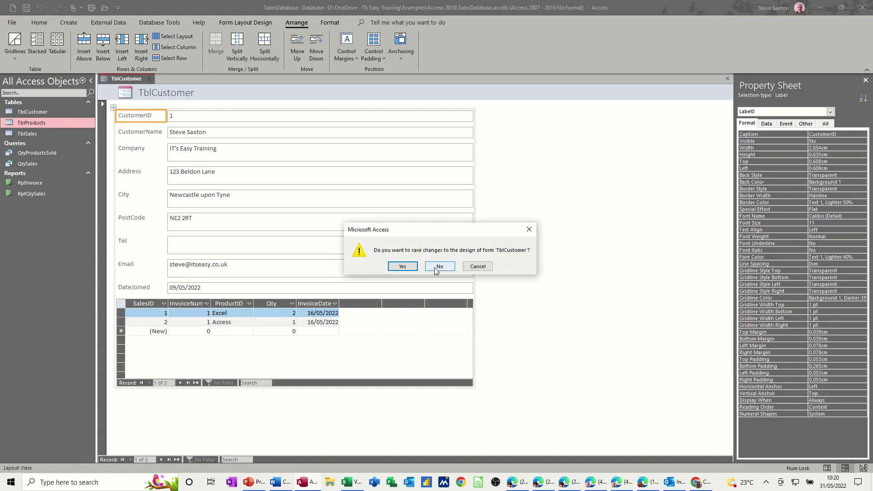
pyautogui.click(437, 268)
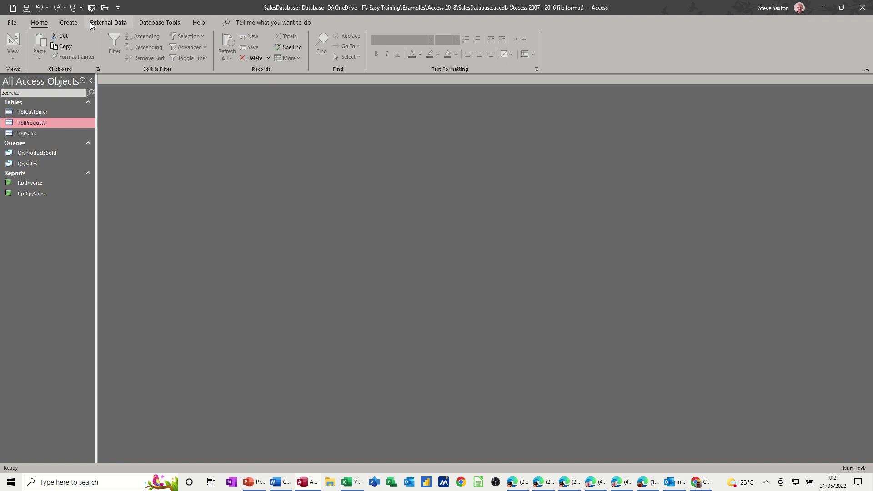
pyautogui.click(69, 23)
# Start a blank design-view form, widen it to about 20 cm, and set Record Source to TblCustomer.
pyautogui.click(189, 43)
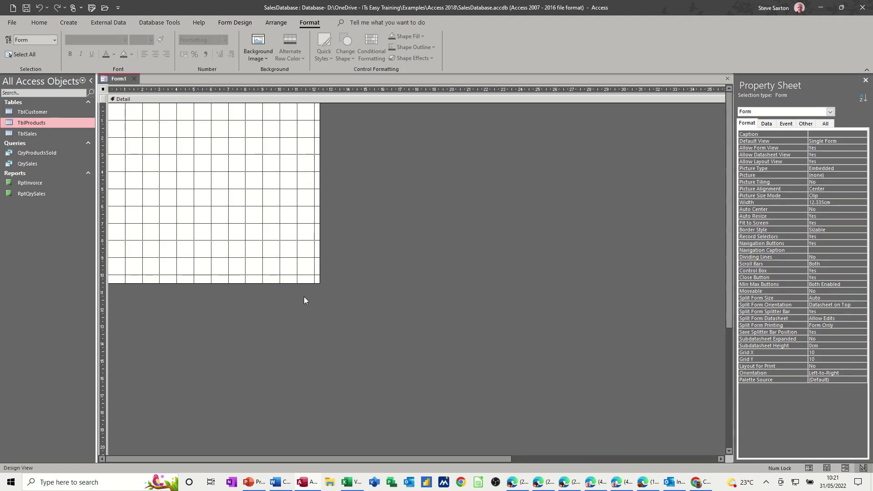
pyautogui.moveTo(317, 287); pyautogui.dragTo(455, 386)
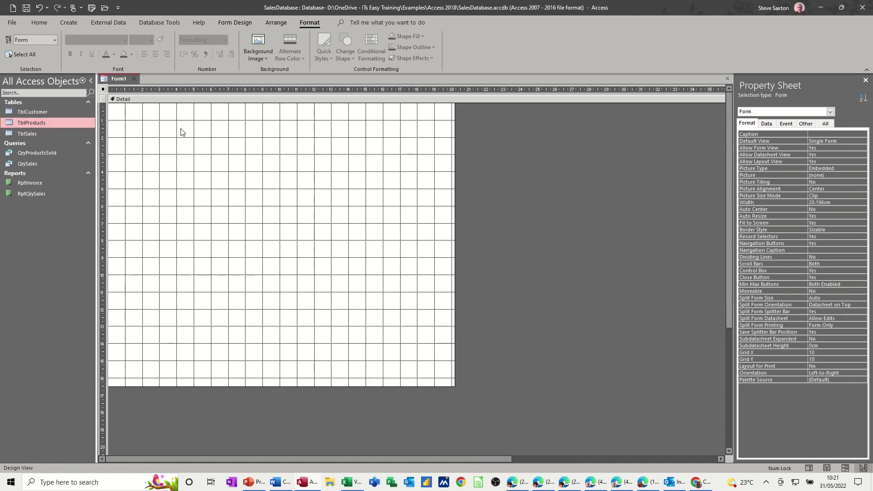
pyautogui.click(768, 124)
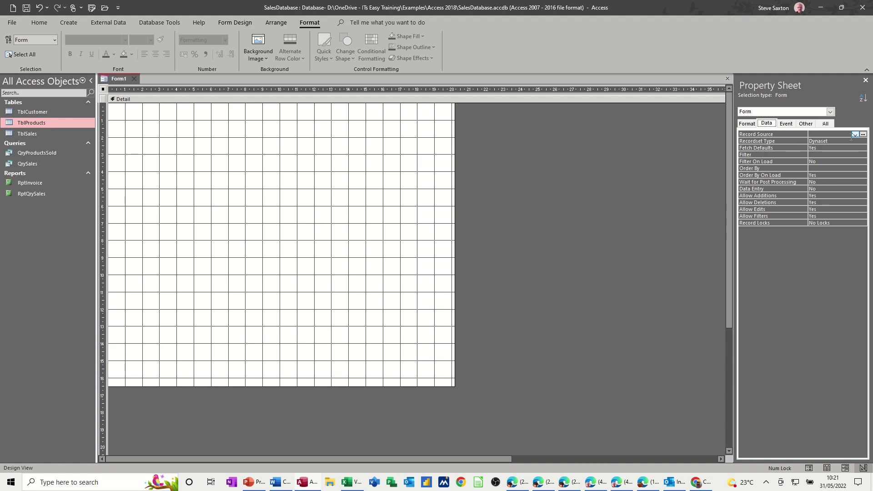
pyautogui.click(855, 135)
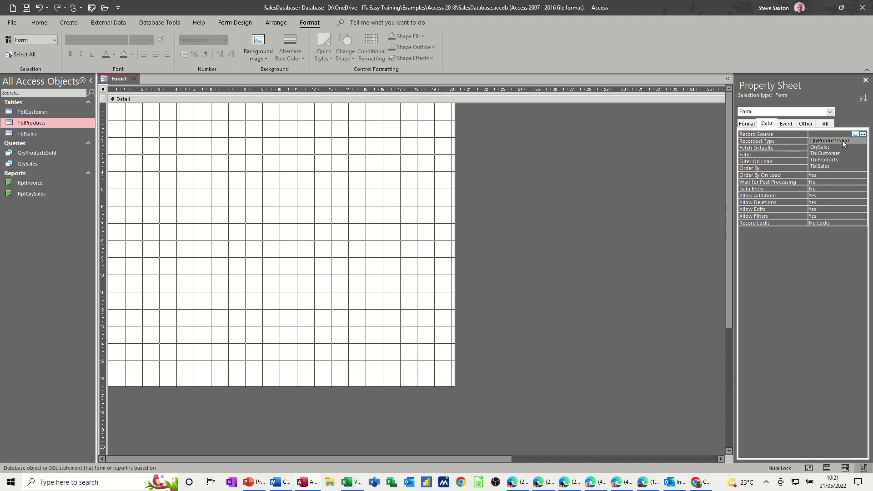
pyautogui.click(833, 153)
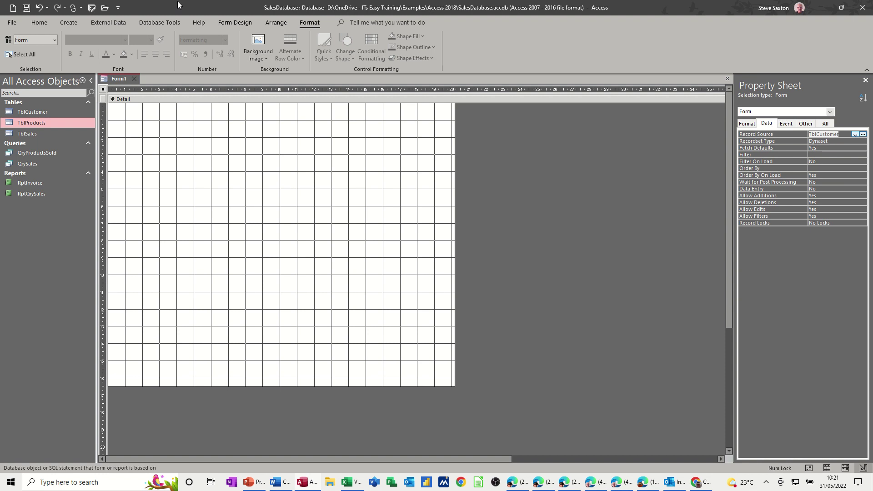
pyautogui.click(231, 24)
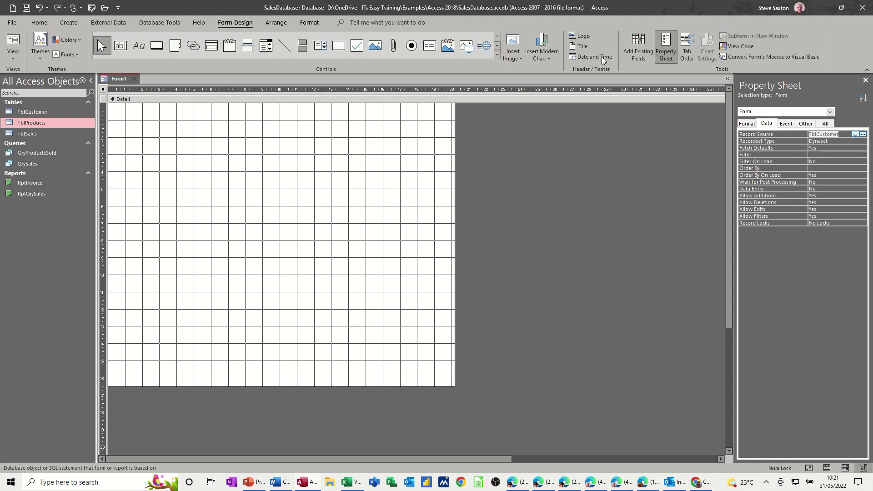
# Drag all nine TblCustomer fields from the Field List onto the Detail grid.
pyautogui.click(639, 49)
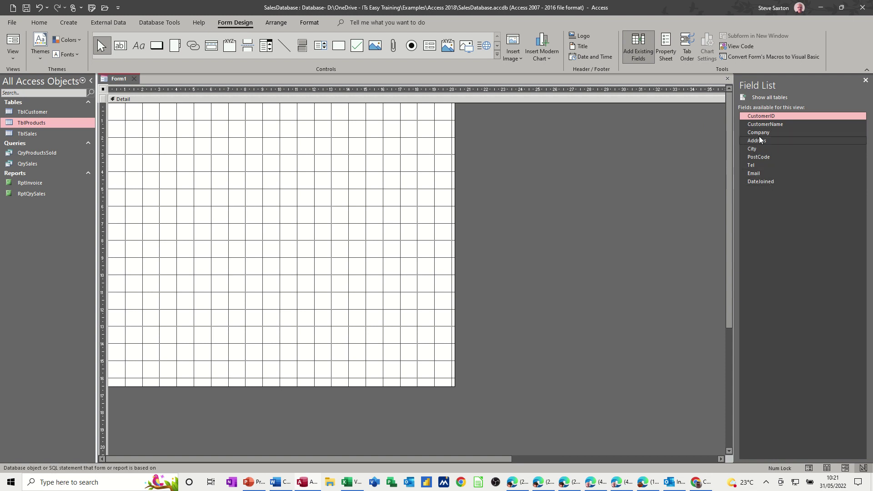
pyautogui.keyDown('shift'); pyautogui.click(763, 182); pyautogui.keyUp('shift')
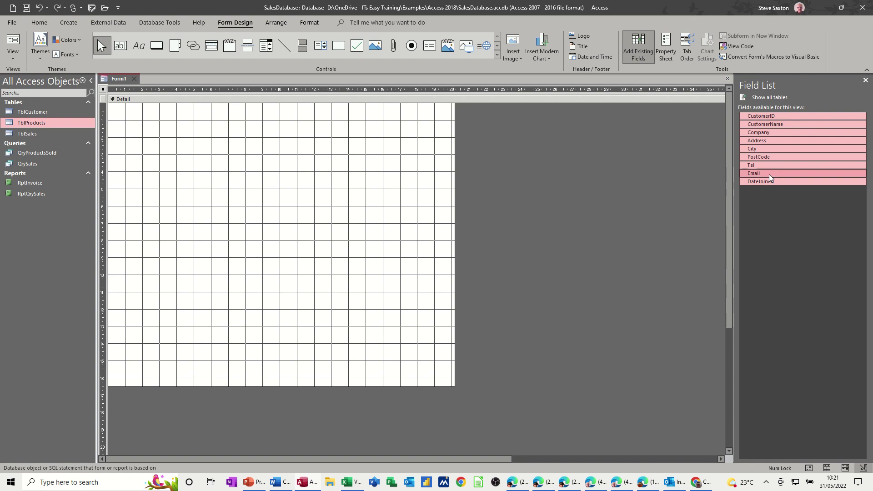
pyautogui.moveTo(755, 141); pyautogui.dragTo(163, 107)
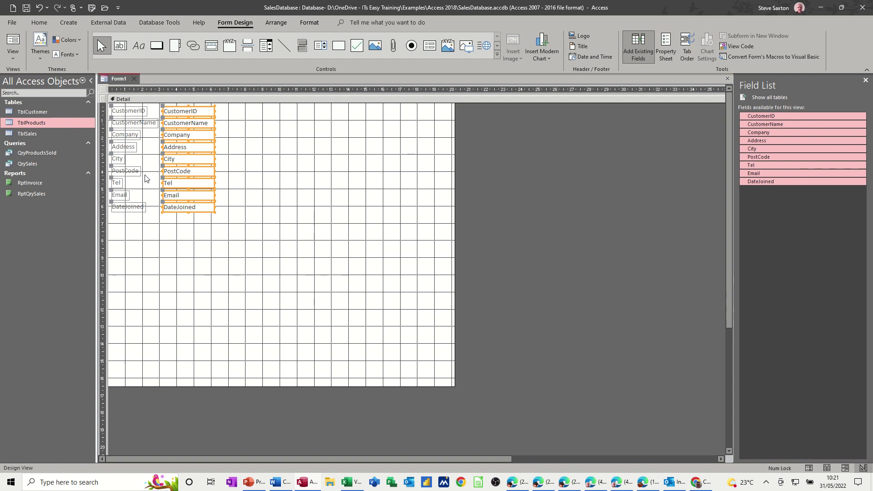
# Widen the CustomerName, Company, Address, City, Email and Tel text boxes.
pyautogui.click(256, 201)
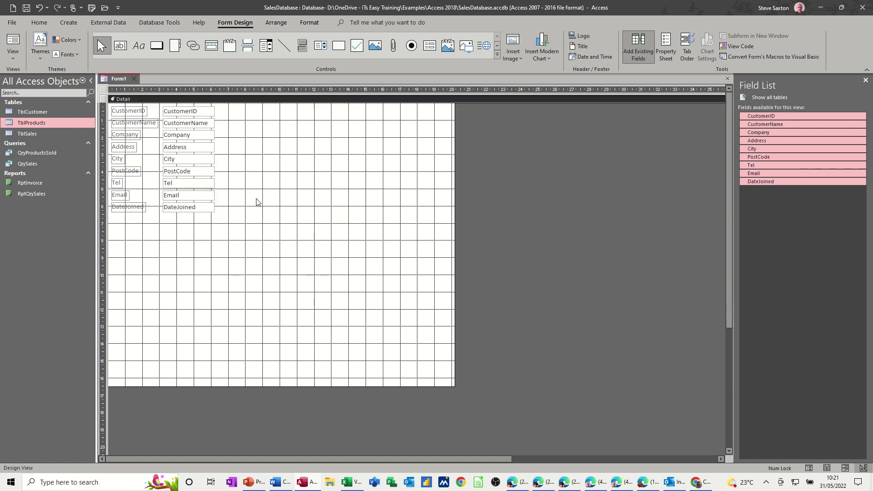
pyautogui.click(209, 124)
pyautogui.moveTo(214, 123); pyautogui.dragTo(281, 125)
pyautogui.click(209, 134)
pyautogui.moveTo(215, 134); pyautogui.dragTo(280, 136)
pyautogui.click(210, 149)
pyautogui.moveTo(215, 149); pyautogui.dragTo(280, 147)
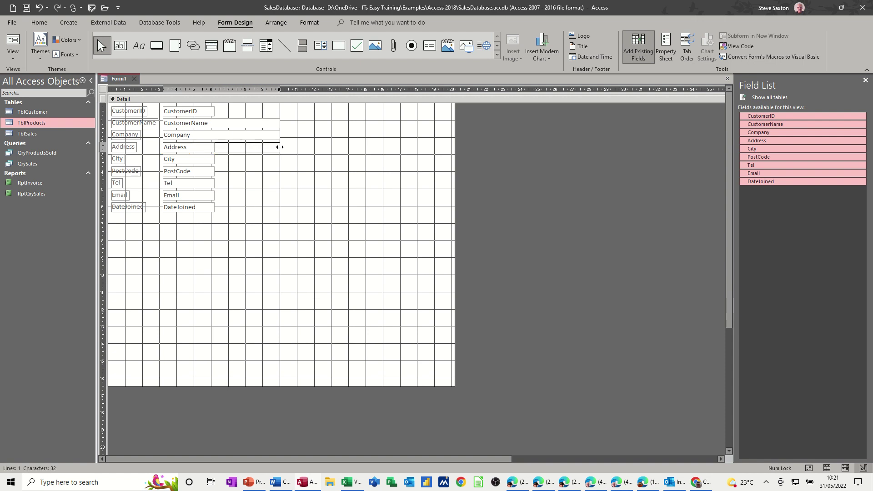
pyautogui.click(214, 159)
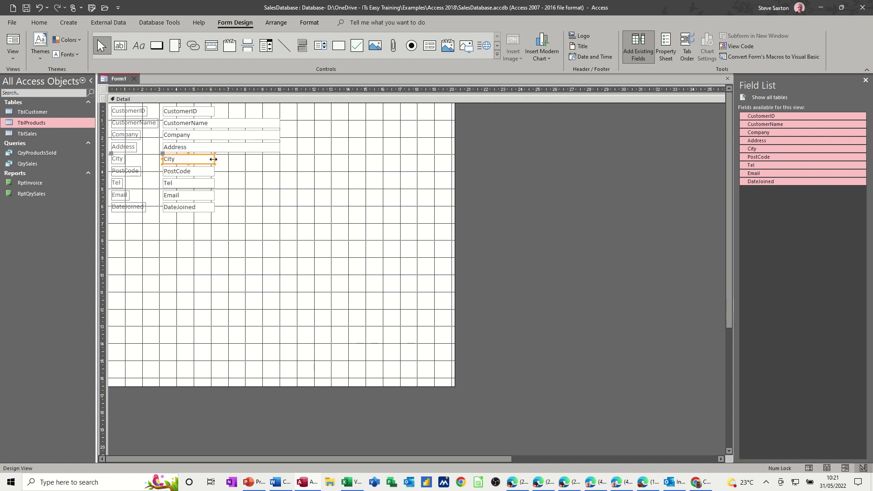
pyautogui.moveTo(214, 159); pyautogui.dragTo(280, 158)
pyautogui.click(213, 195)
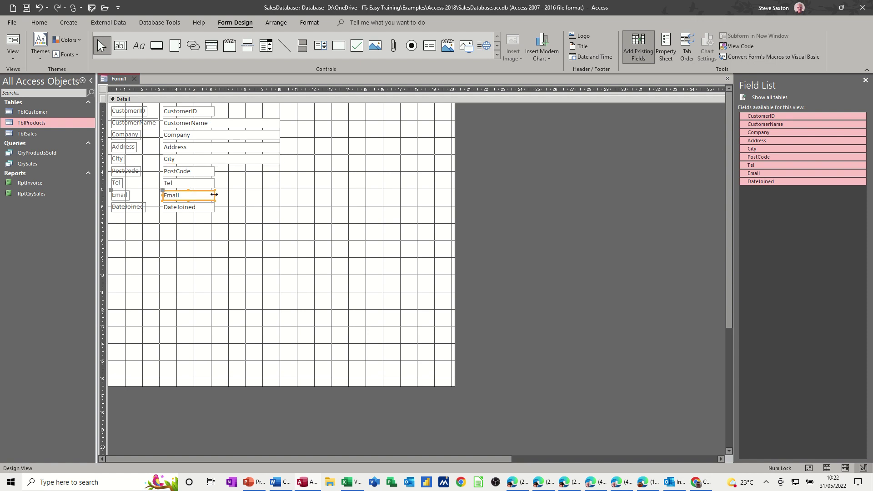
pyautogui.moveTo(215, 195); pyautogui.dragTo(297, 199)
pyautogui.click(202, 183)
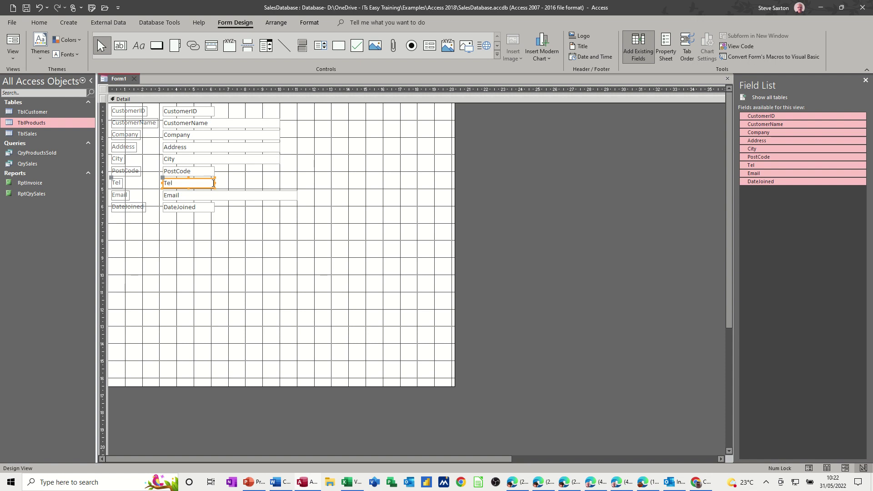
pyautogui.moveTo(215, 183); pyautogui.dragTo(263, 182)
# Check the resized boxes in Form View, then return to Design View.
pyautogui.click(13, 45)
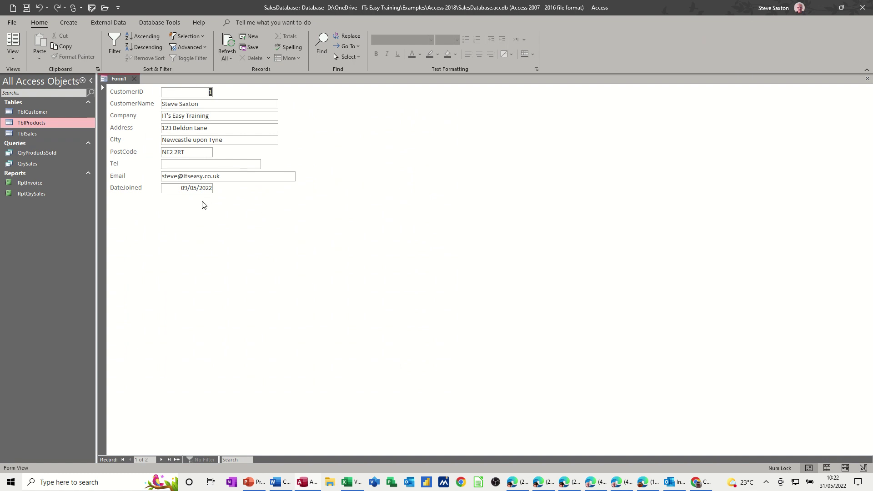
pyautogui.click(15, 63)
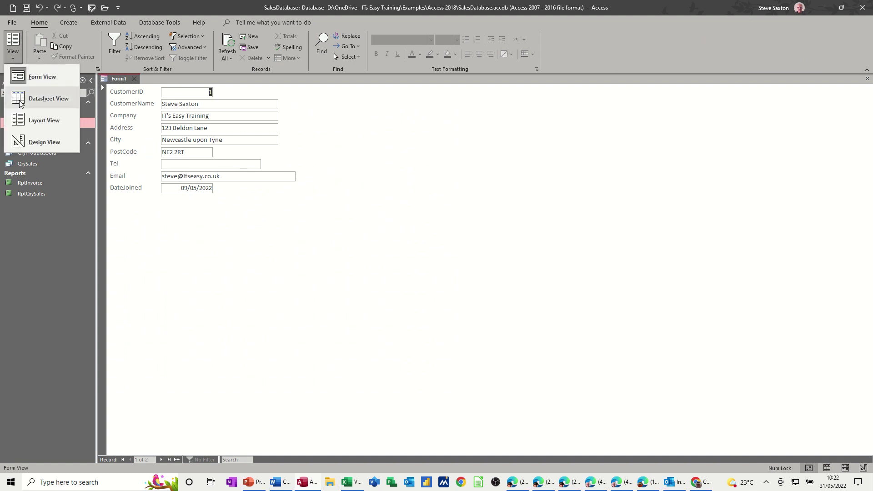
pyautogui.click(34, 141)
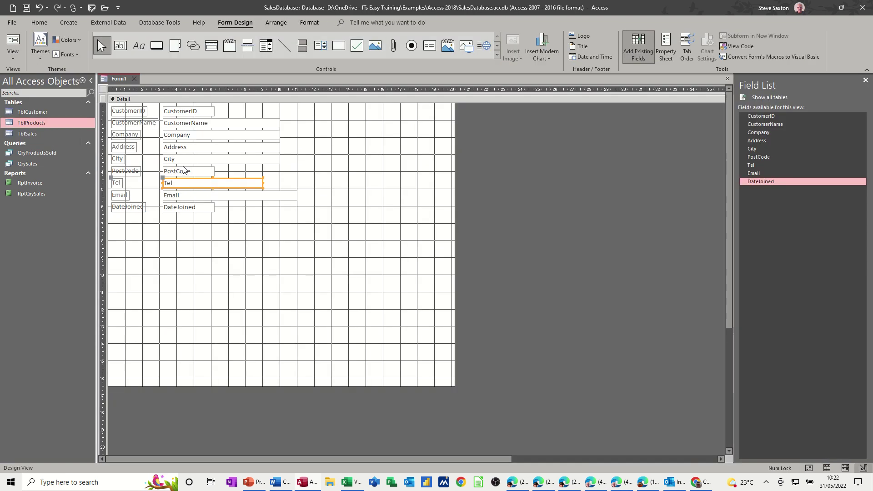
# Set Border Style to Transparent for all labels and text boxes, then view the form.
pyautogui.moveTo(233, 216); pyautogui.dragTo(108, 105)
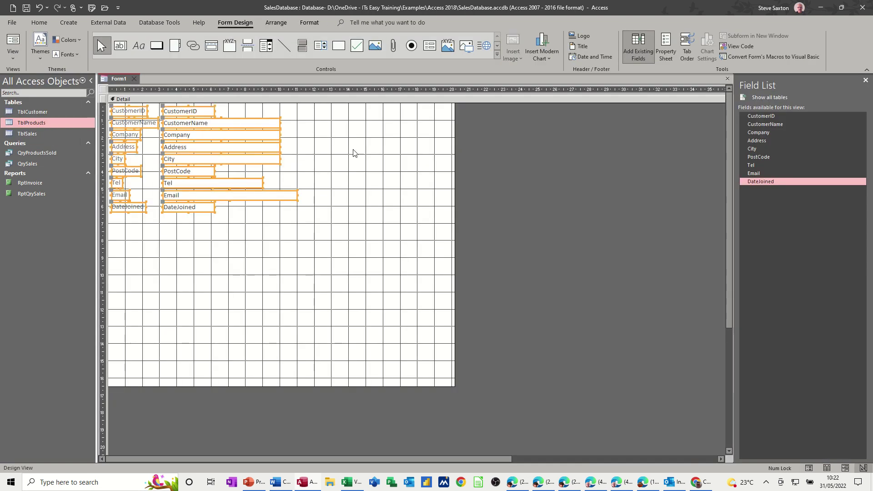
pyautogui.click(666, 51)
pyautogui.click(747, 124)
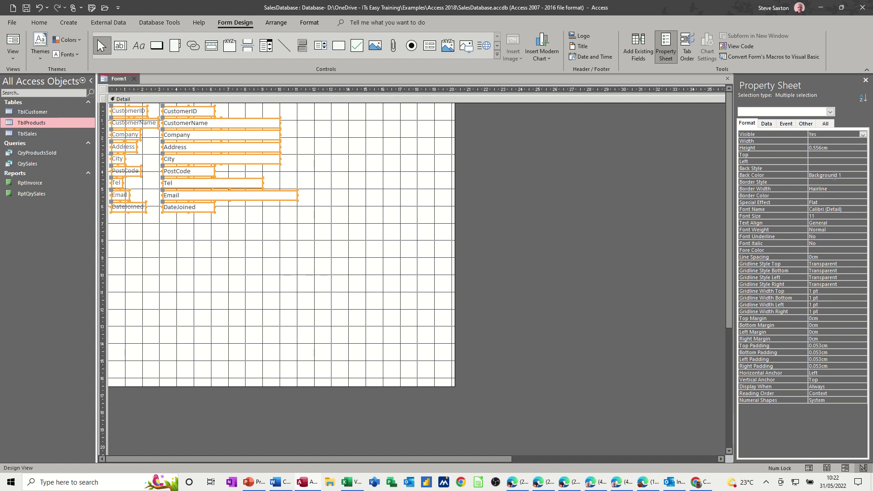
pyautogui.click(836, 189)
pyautogui.click(864, 189)
pyautogui.click(863, 189)
pyautogui.click(837, 183)
pyautogui.click(863, 182)
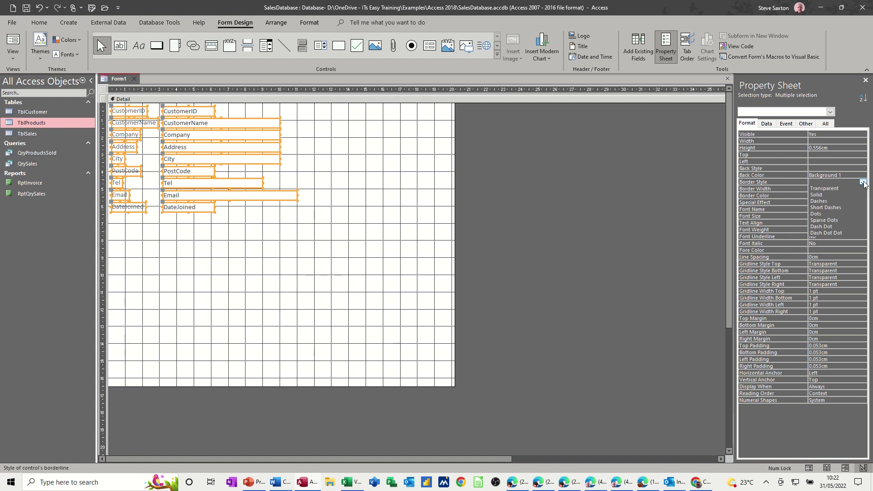
pyautogui.click(837, 188)
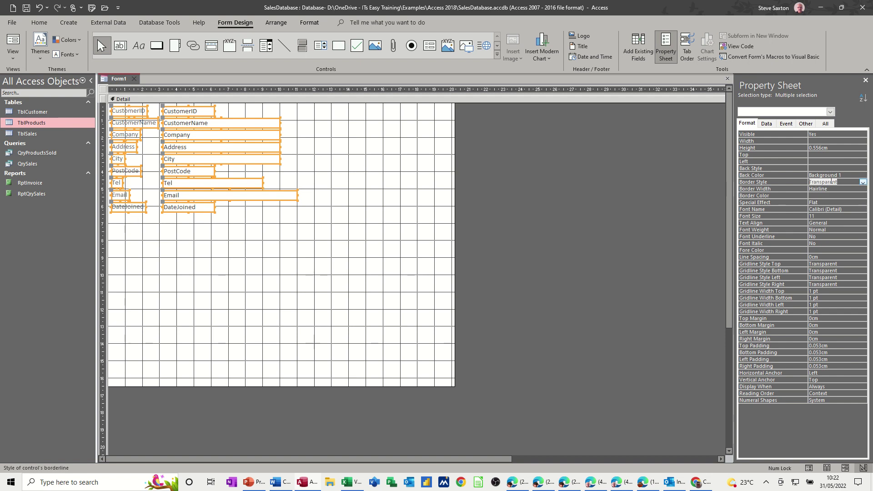
pyautogui.click(13, 41)
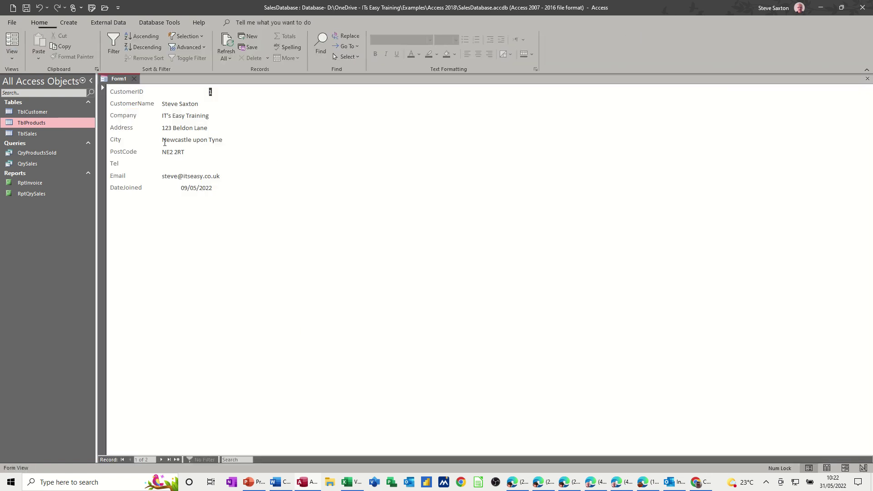
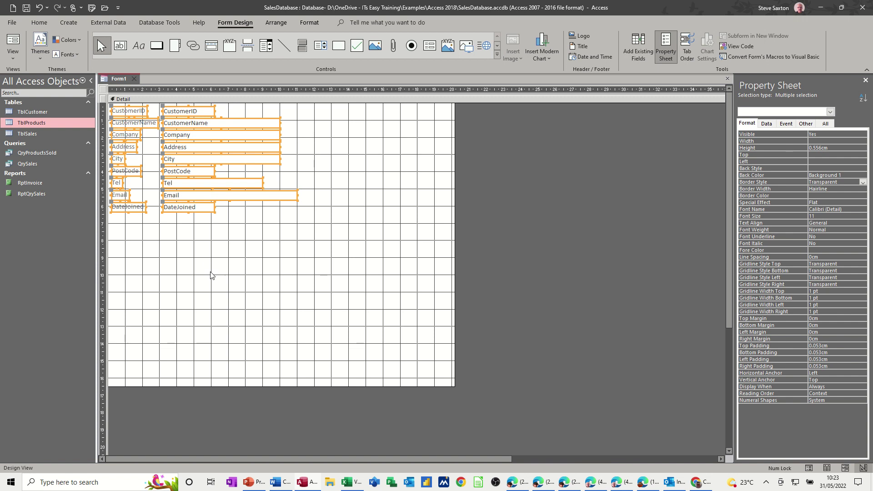
# Draw a Subform/Subreport control below the customer fields to launch the SubForm Wizard.
pyautogui.click(178, 244)
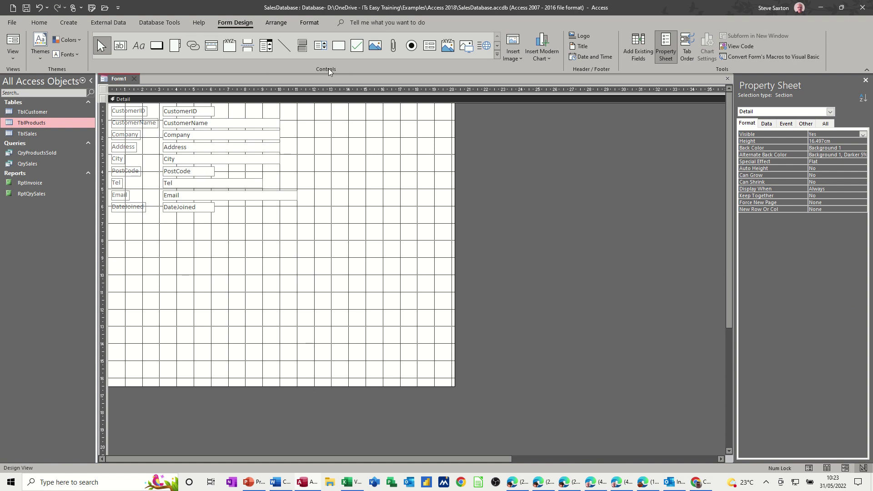
pyautogui.click(498, 55)
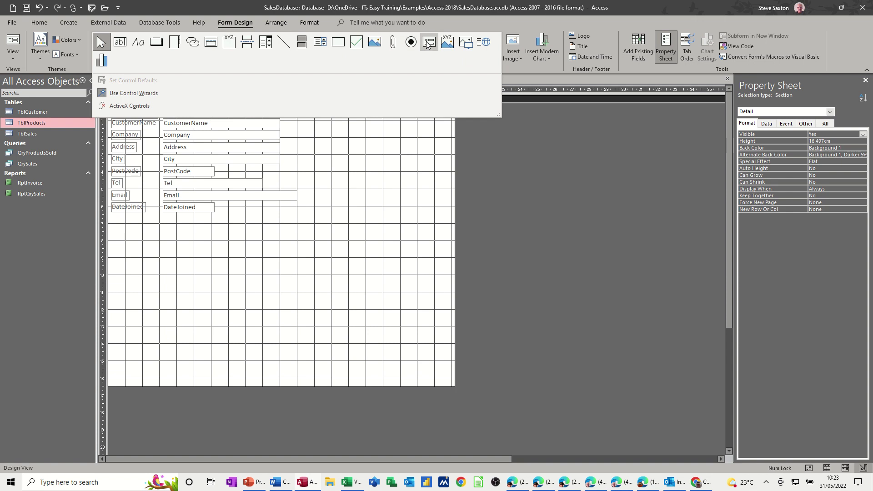
pyautogui.click(430, 44)
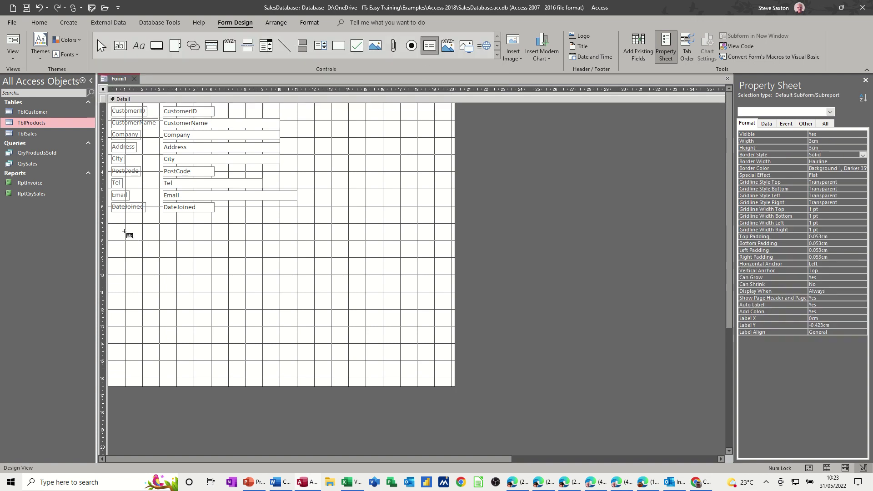
pyautogui.moveTo(125, 232); pyautogui.dragTo(434, 317)
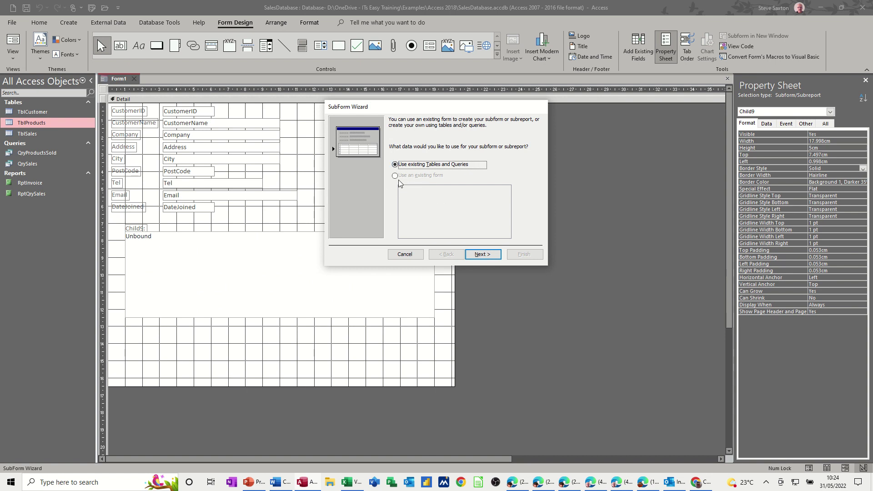
# Build the subform from all TblProducts fields, linked to the main form by CustomerID.
pyautogui.click(480, 254)
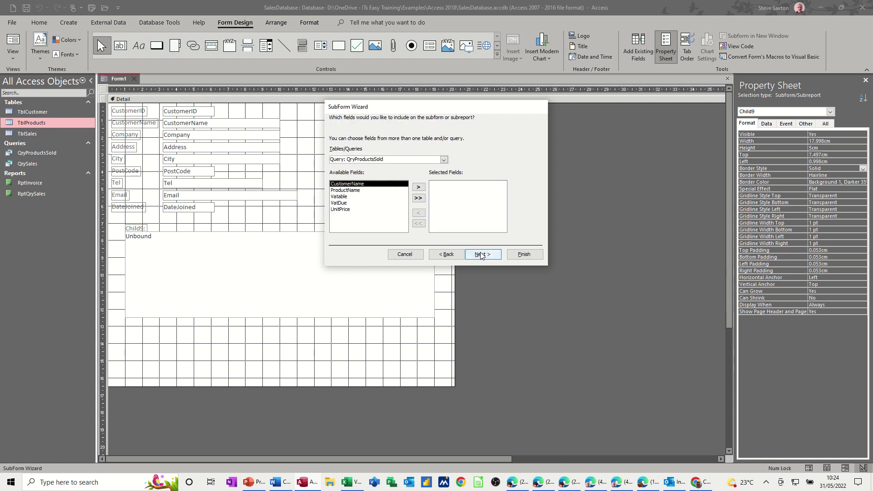
pyautogui.click(433, 161)
pyautogui.click(360, 174)
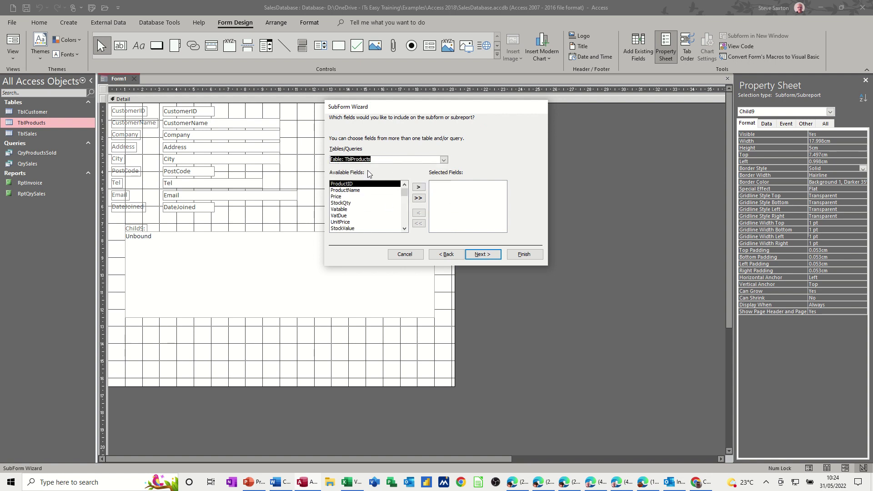
pyautogui.click(418, 198)
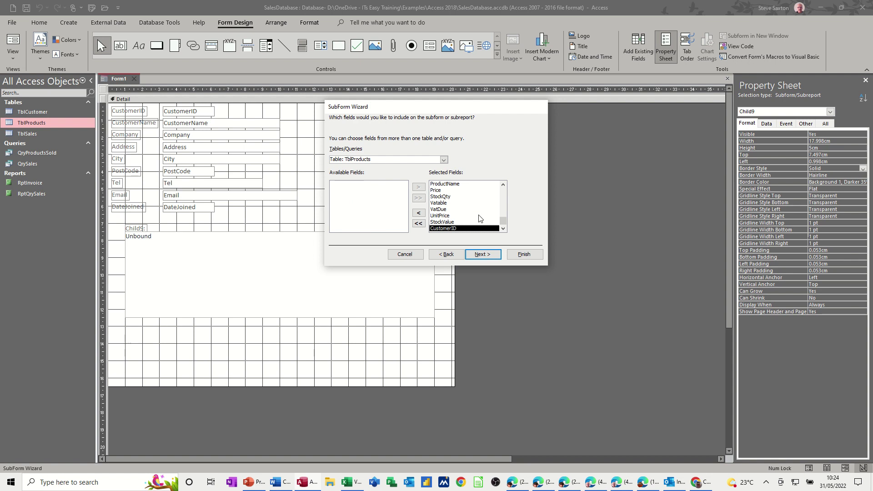
pyautogui.click(478, 256)
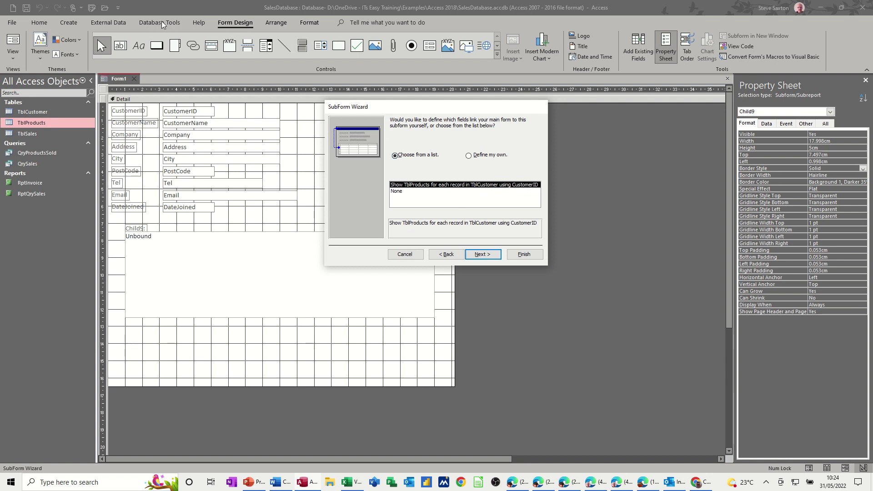
pyautogui.click(483, 254)
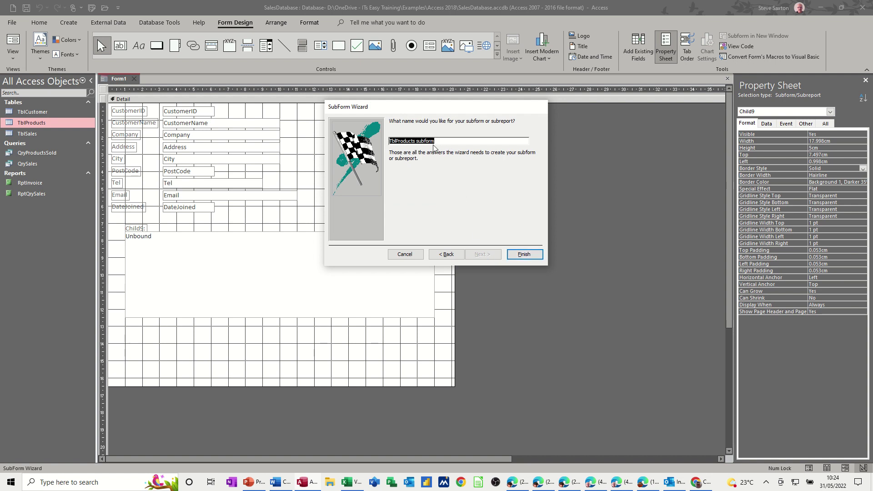
pyautogui.click(516, 255)
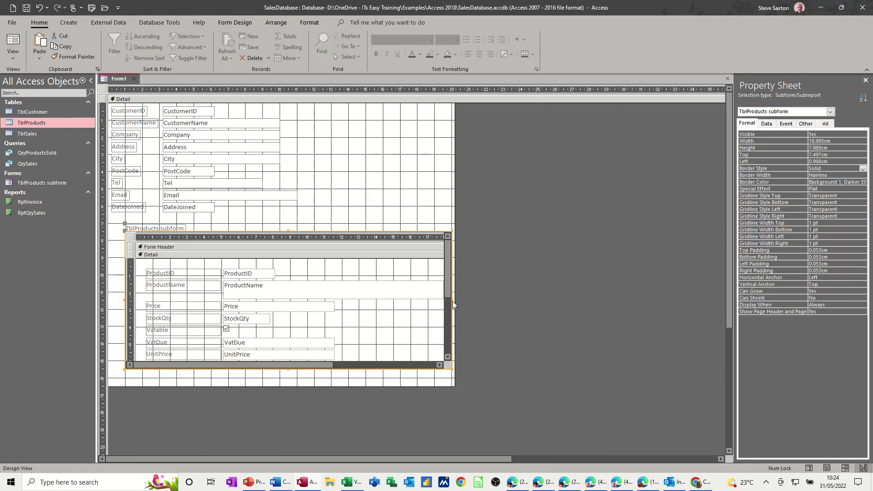
# Widen the subform, then in Form View AutoFit the ProductName, Price, VatDue, UnitPrice and StockValue columns.
pyautogui.moveTo(453, 299); pyautogui.dragTo(651, 314)
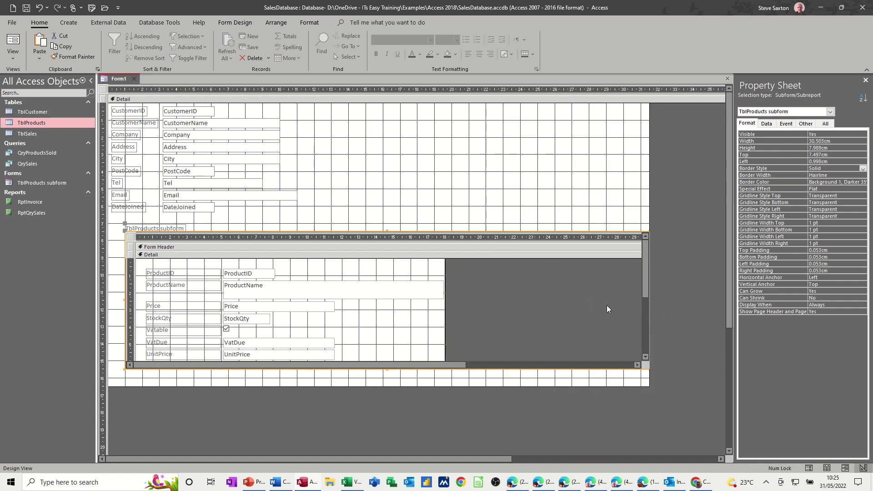
pyautogui.click(13, 43)
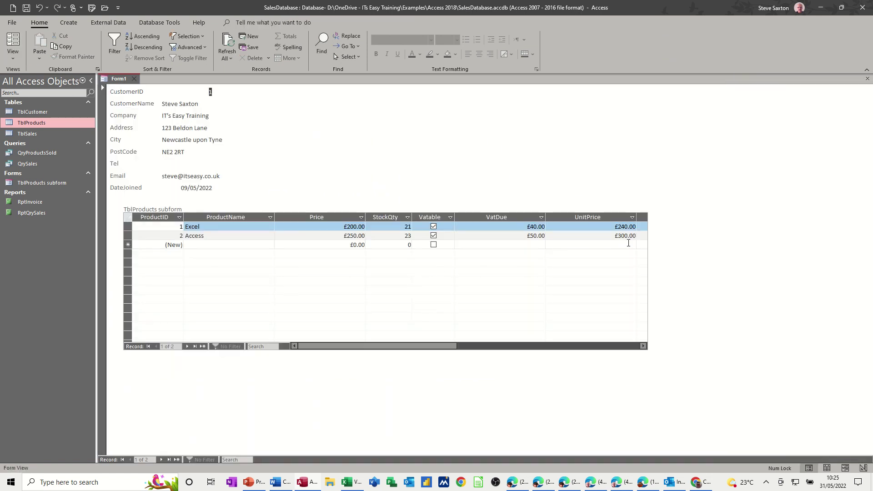
pyautogui.doubleClick(275, 217)
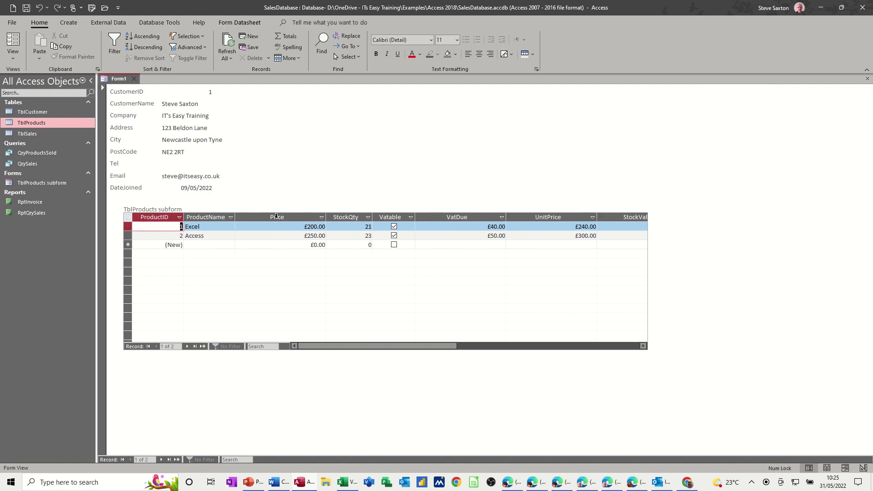
pyautogui.doubleClick(326, 216)
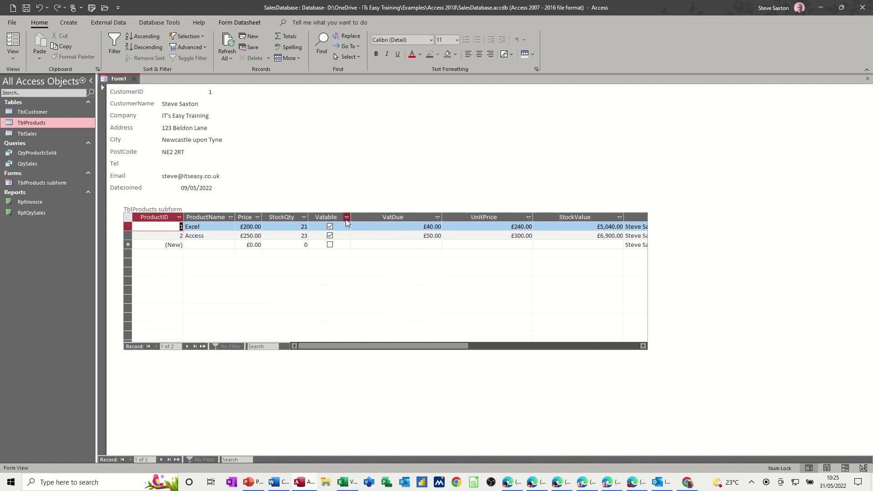
pyautogui.doubleClick(442, 217)
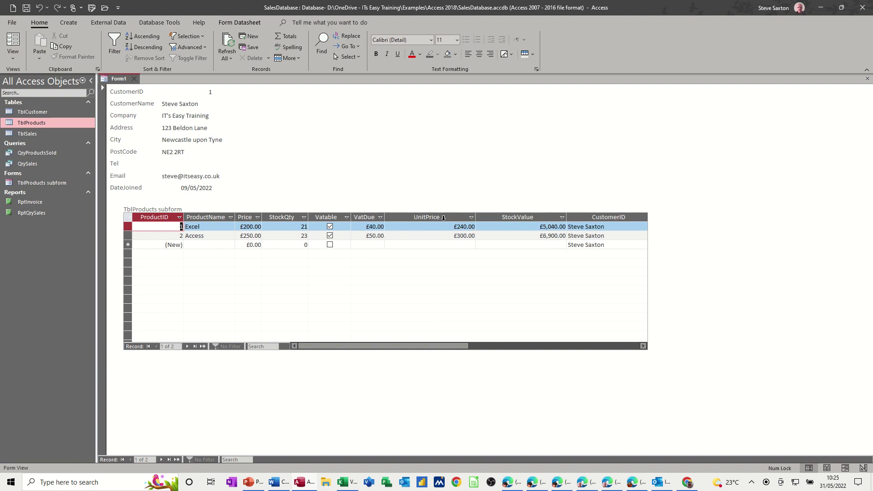
pyautogui.doubleClick(476, 217)
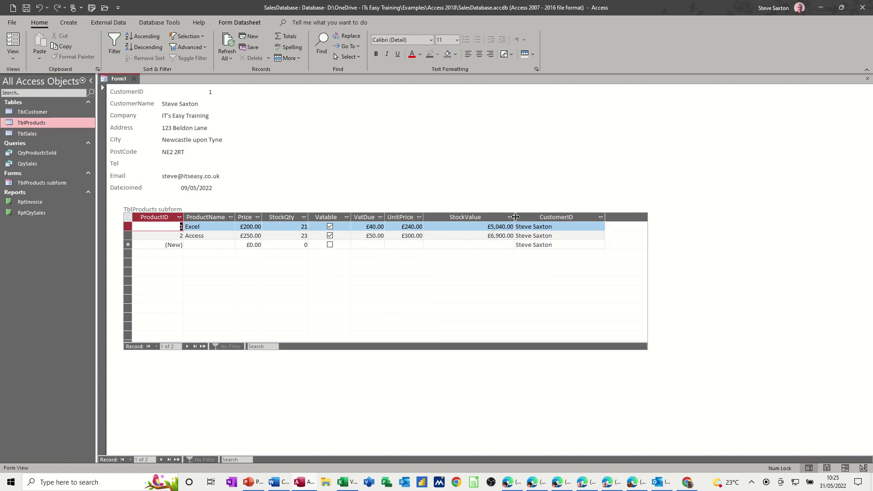
pyautogui.doubleClick(514, 217)
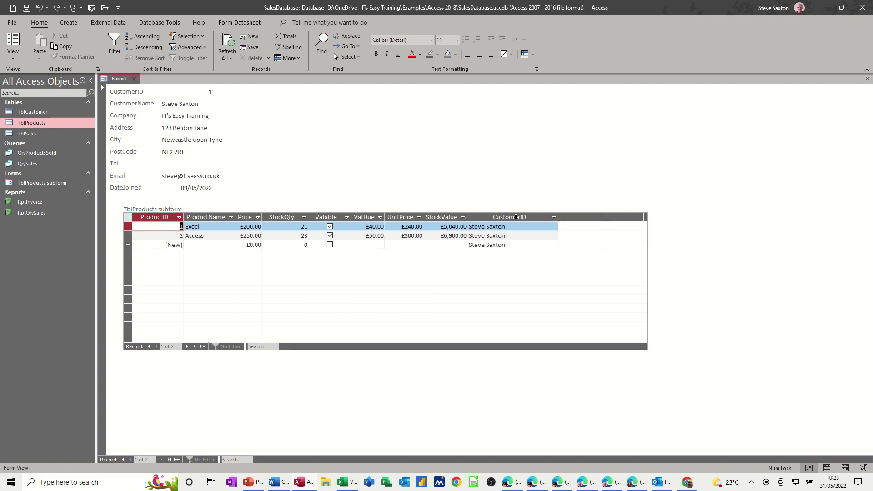
pyautogui.click(554, 218)
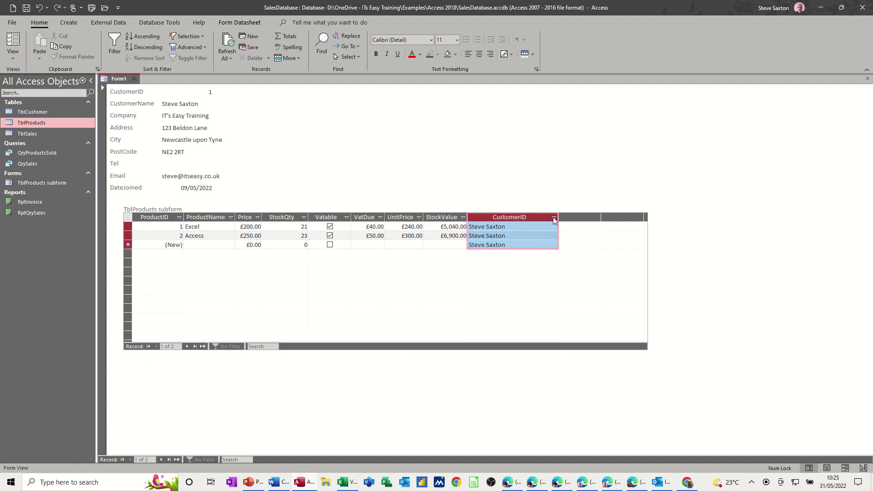
pyautogui.click(522, 217)
# Save the new form under the name FrmCustomerSales.
pyautogui.click(27, 8)
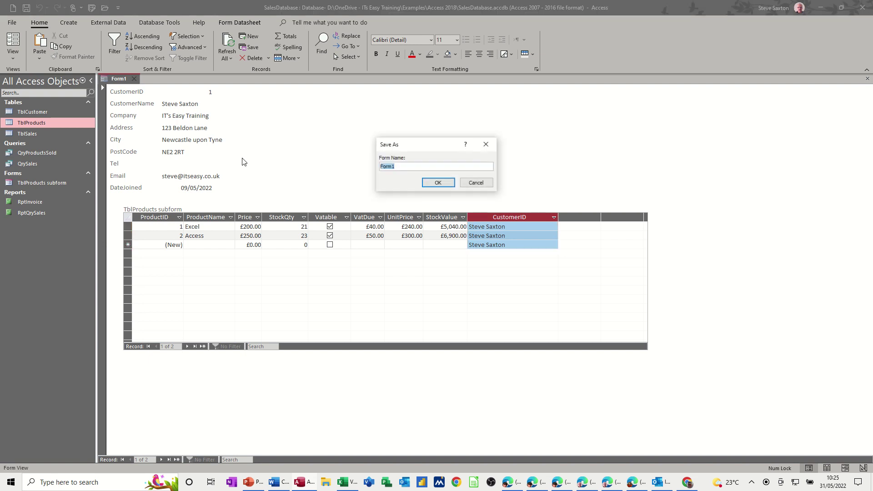
pyautogui.write('FrmCustomerSales')
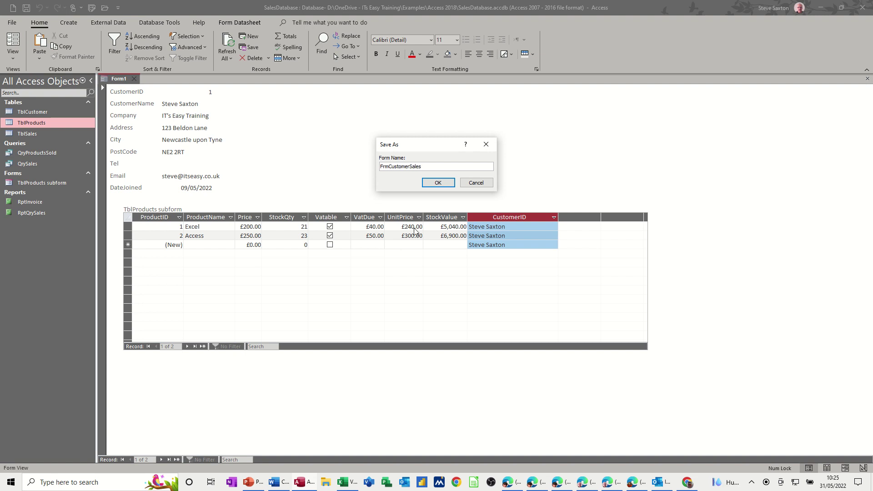
pyautogui.click(433, 183)
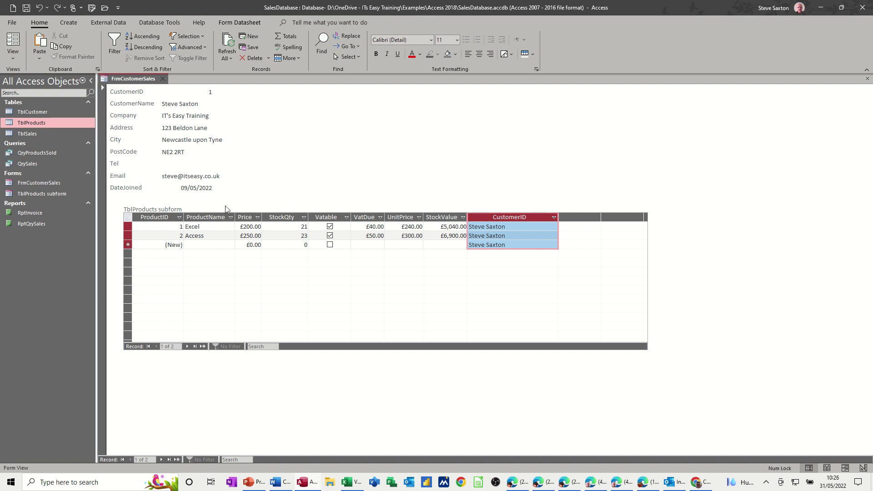
# Return to Design View and draw a combo box right of the customer fields.
pyautogui.click(13, 54)
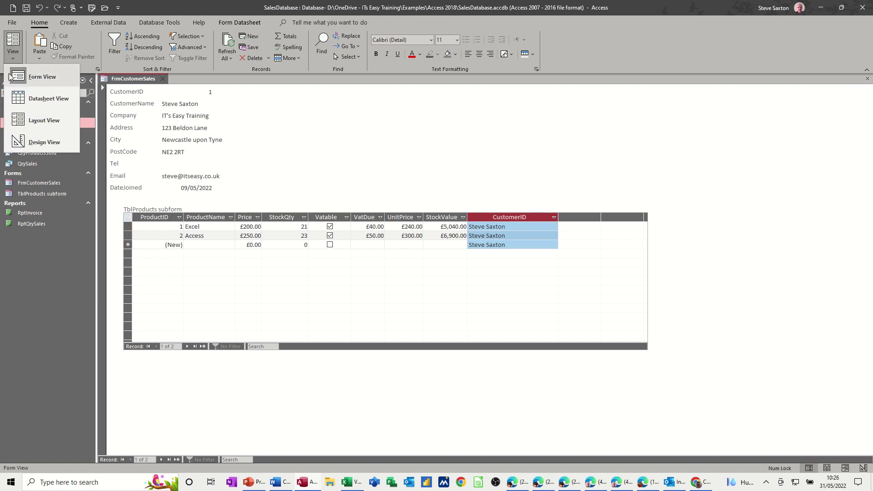
pyautogui.click(37, 141)
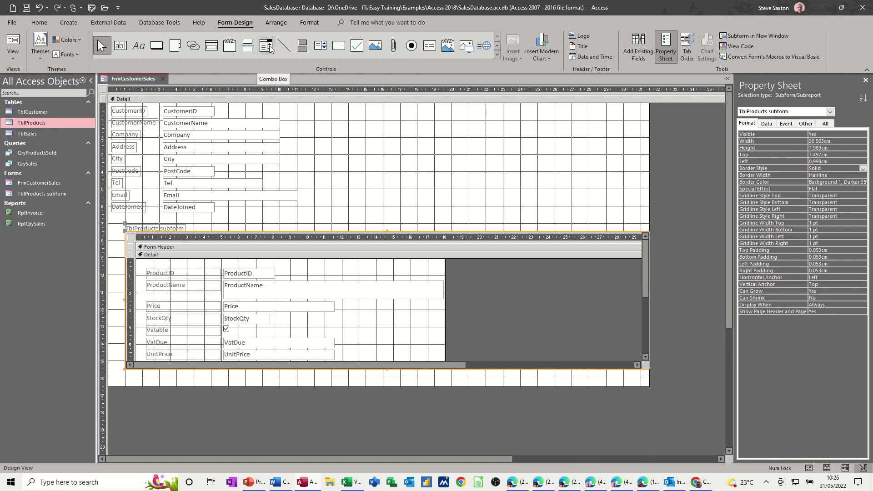
pyautogui.click(267, 46)
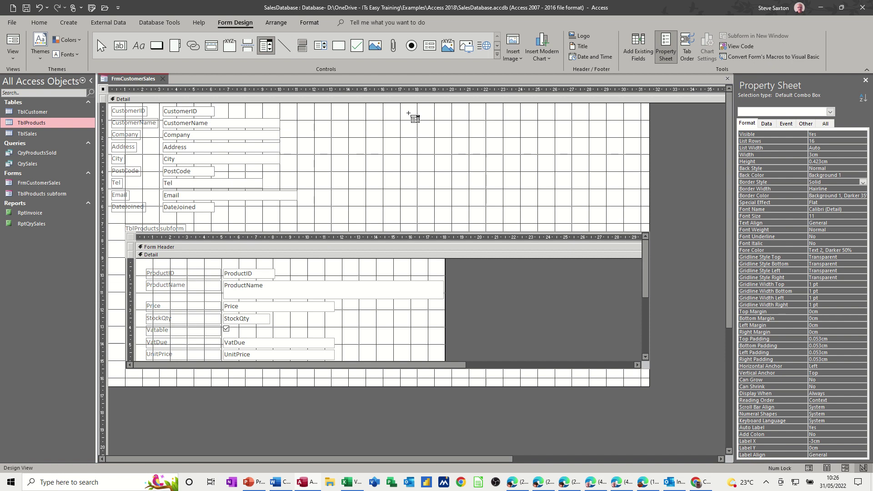
pyautogui.moveTo(409, 114); pyautogui.dragTo(464, 131)
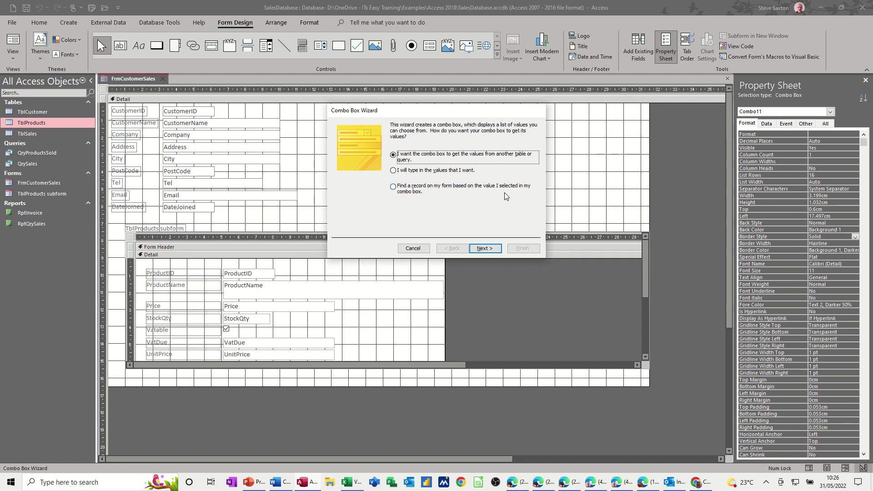
# Make the combo find records by CustomerName, keep the key column hidden, and label it Find Customer.
pyautogui.click(396, 189)
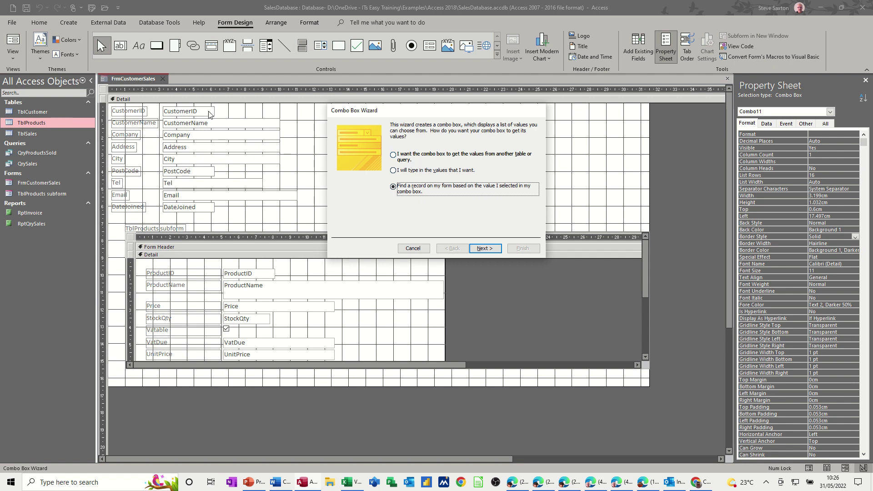
pyautogui.click(475, 247)
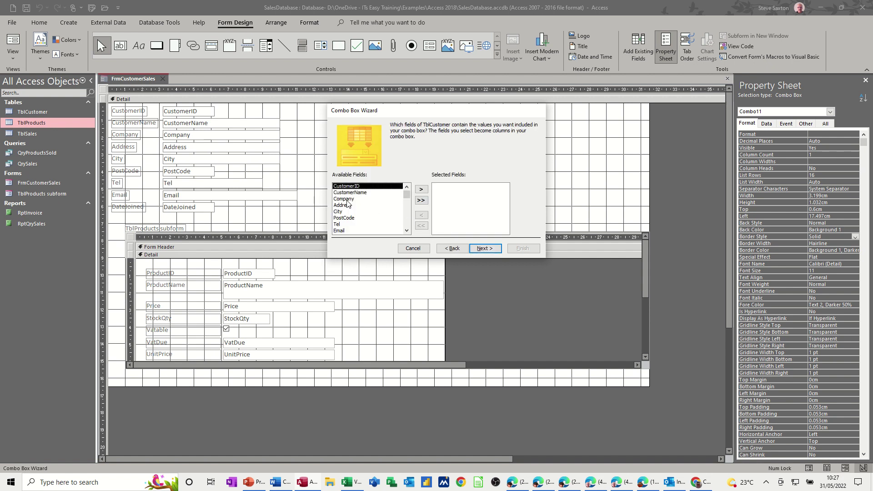
pyautogui.click(363, 193)
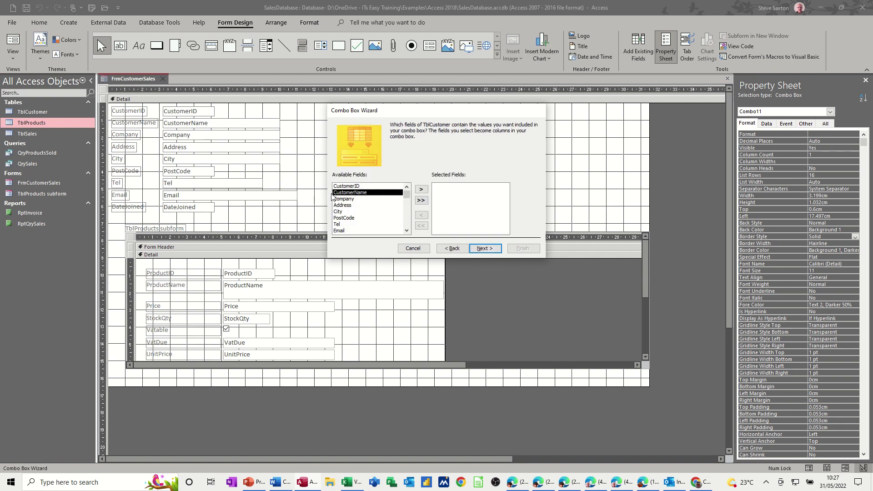
pyautogui.click(421, 190)
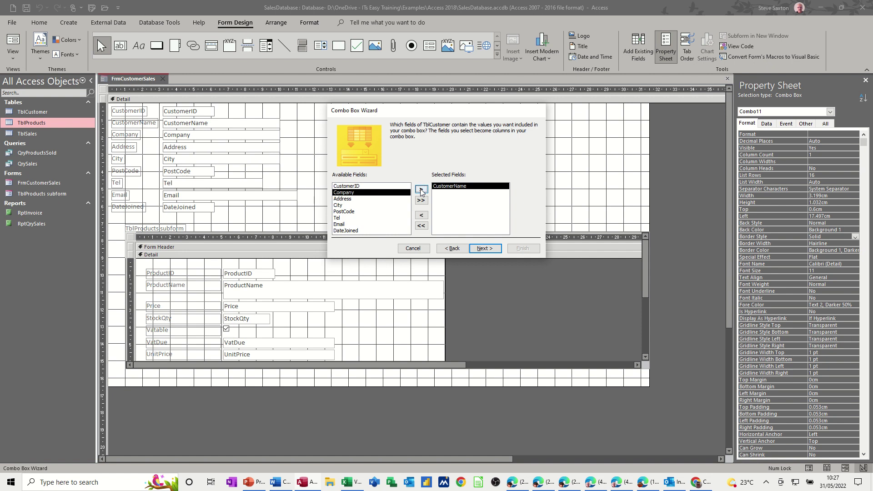
pyautogui.click(484, 249)
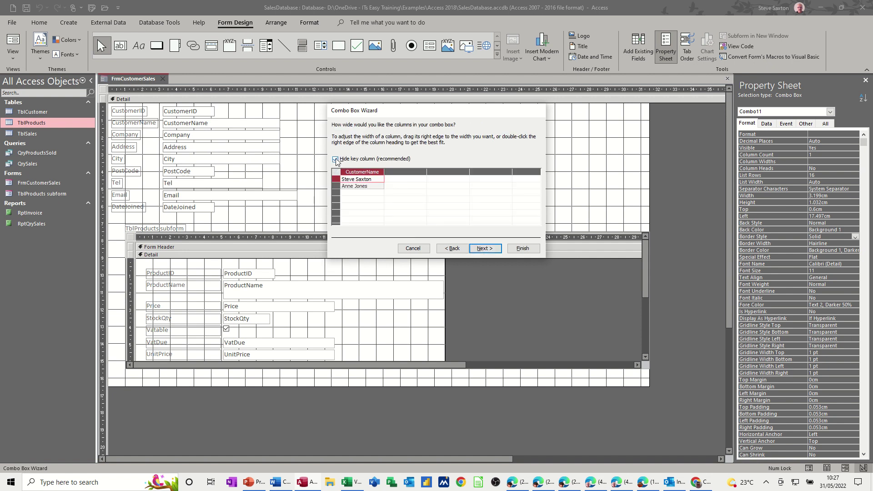
pyautogui.click(336, 159)
pyautogui.click(336, 159)
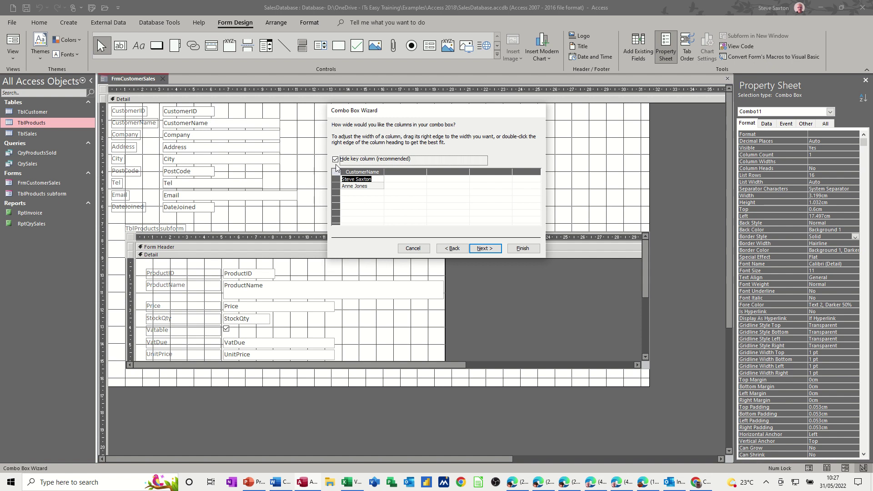
pyautogui.click(485, 249)
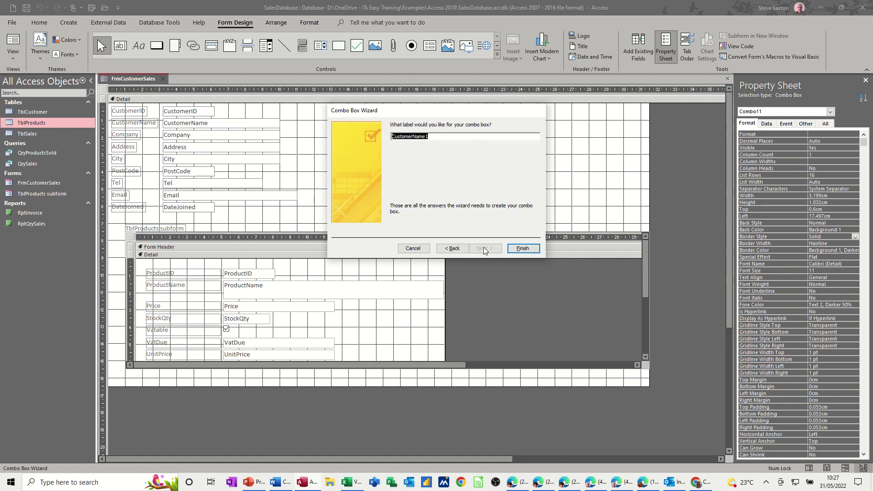
pyautogui.write('Find')
pyautogui.click(524, 248)
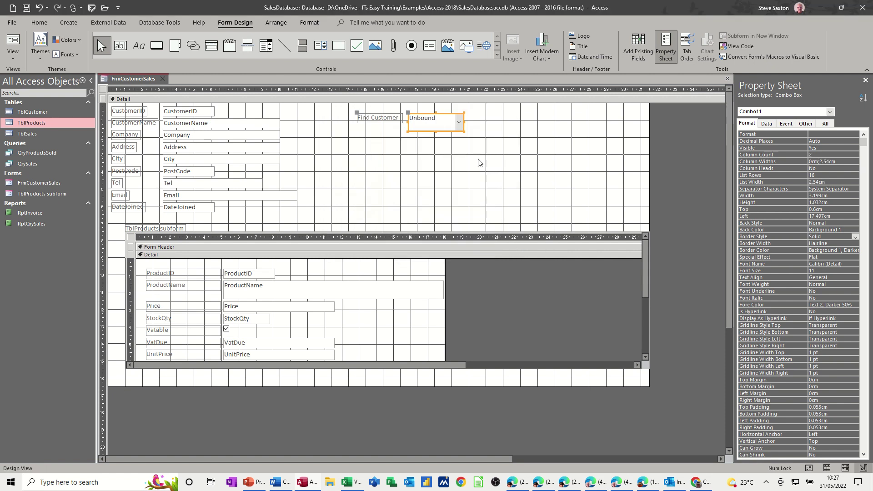
# In Form View, pick the second customer from Find Customer, then close FrmCustomerSales.
pyautogui.click(12, 42)
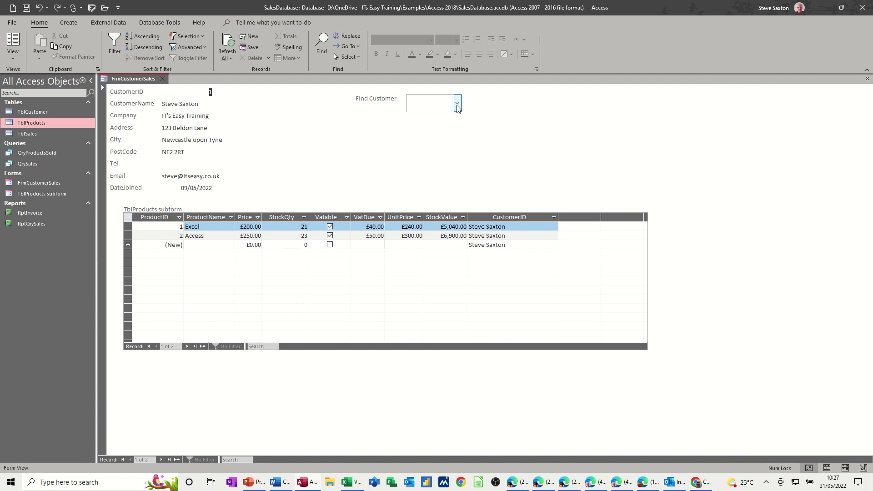
pyautogui.click(458, 106)
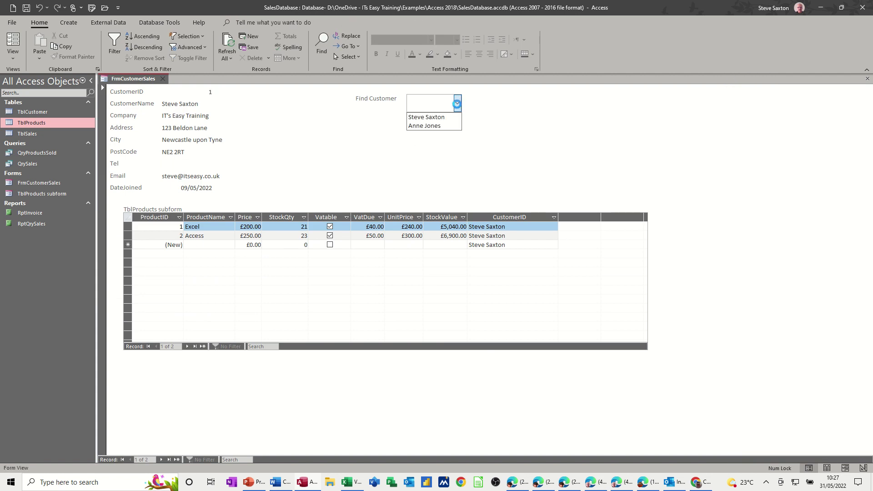
pyautogui.click(438, 126)
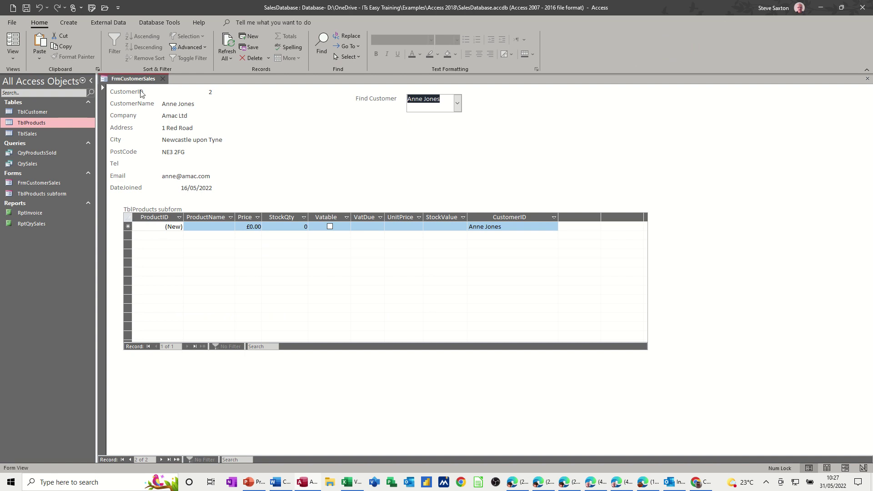
pyautogui.click(162, 79)
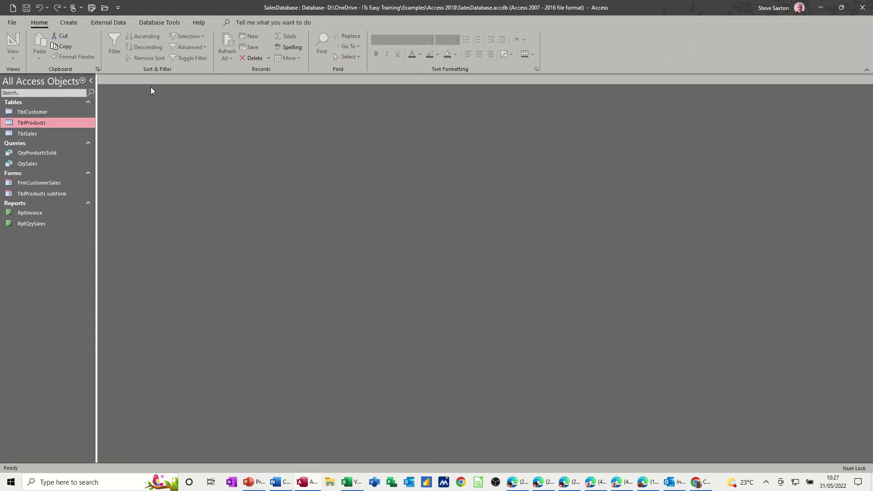
# In TblCustomer, enter a new Shell customer's name, address and postcode with join date 31/05/2022.
pyautogui.doubleClick(42, 112)
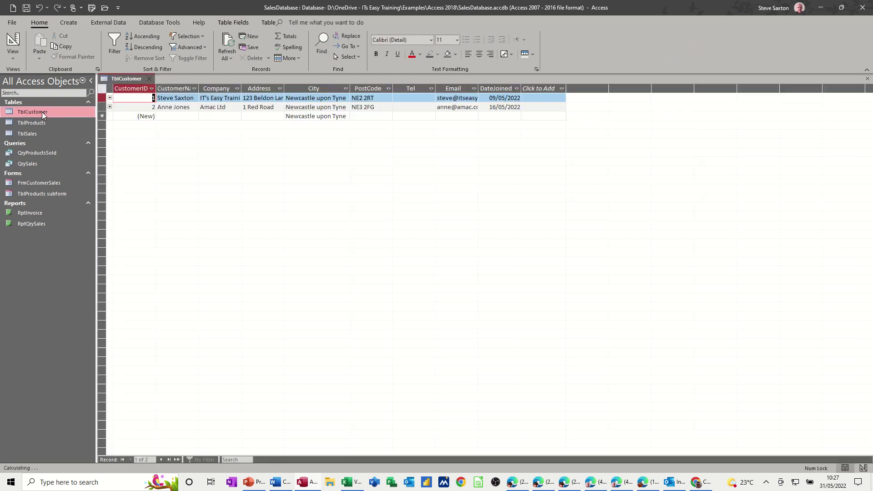
pyautogui.click(168, 116)
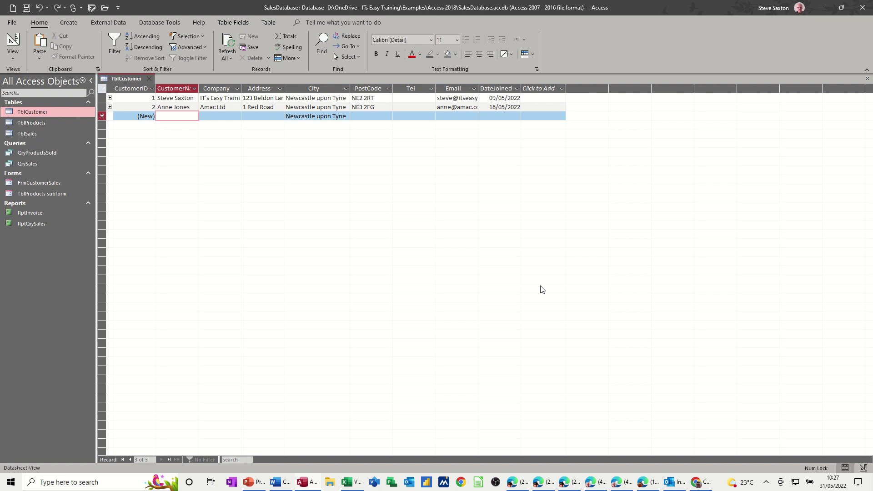
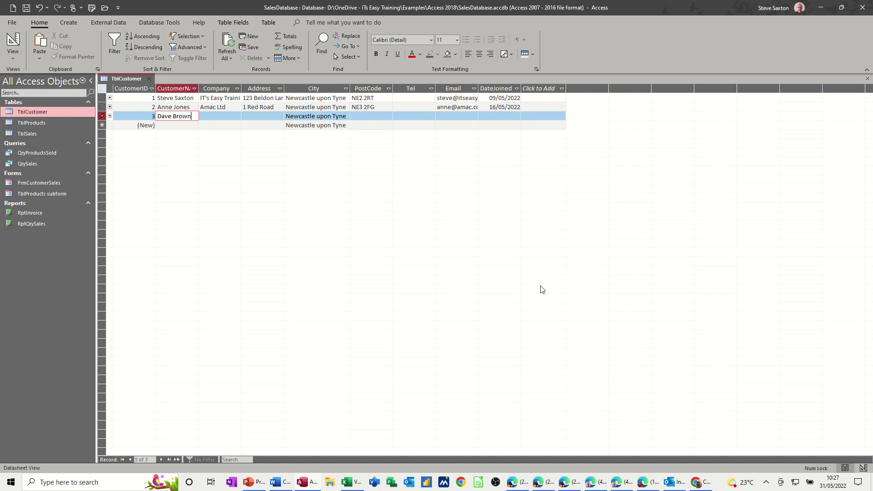
pyautogui.press('Tab')
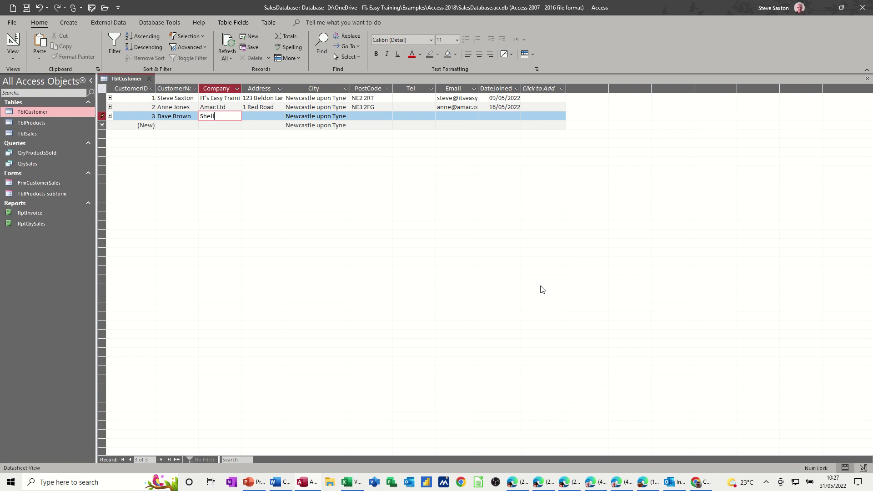
pyautogui.press('Tab')
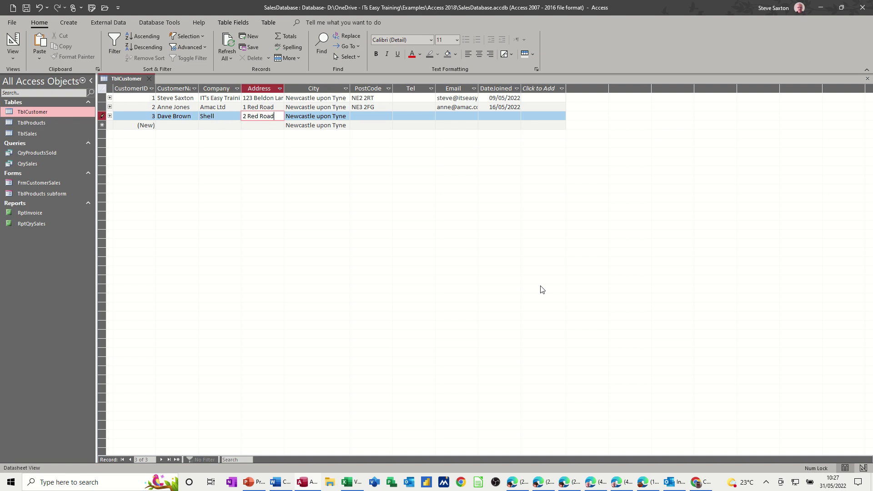
pyautogui.press('Tab')
pyautogui.press('Tab')
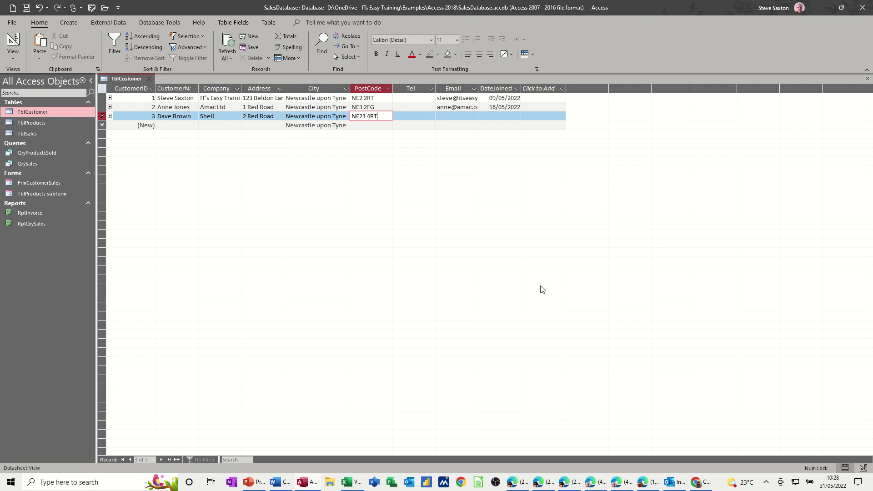
pyautogui.press('Tab')
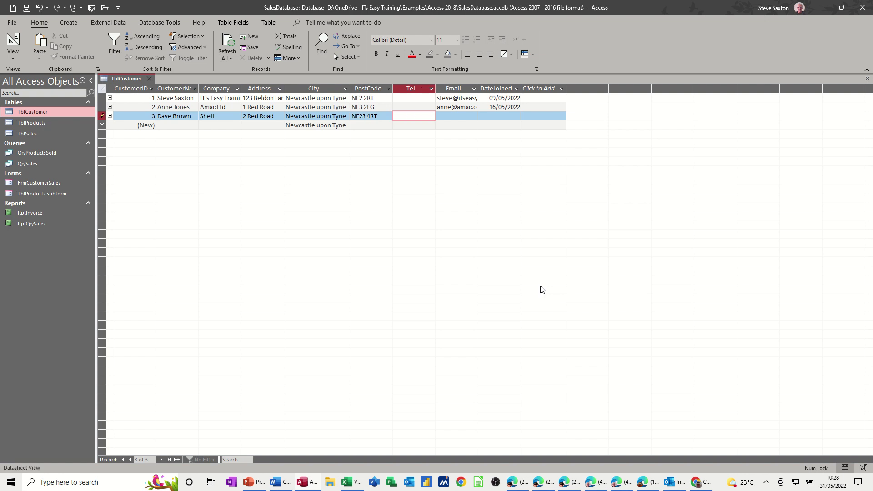
pyautogui.press('Tab')
pyautogui.press('Tab')
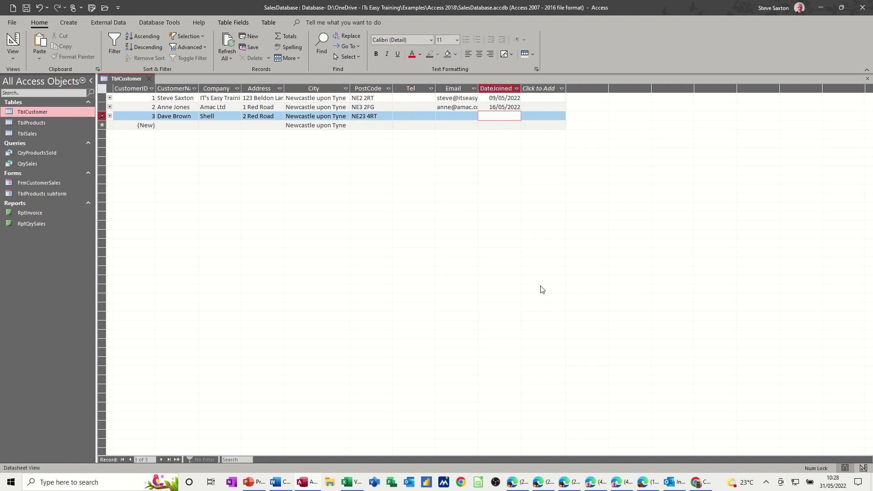
pyautogui.hotkey('ctrl', ';')
pyautogui.press('Tab')
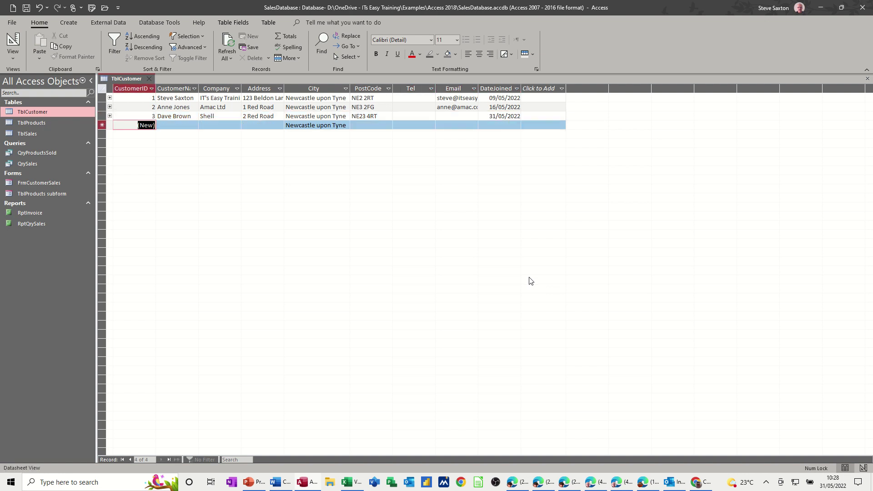
# Close TblCustomer, reopen FrmCustomerSales and jump to the newly added customer's product records.
pyautogui.click(150, 79)
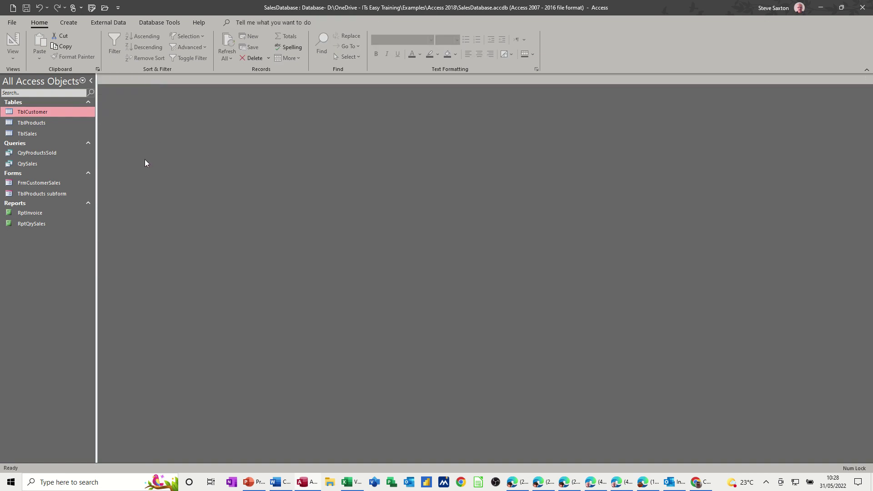
pyautogui.doubleClick(27, 181)
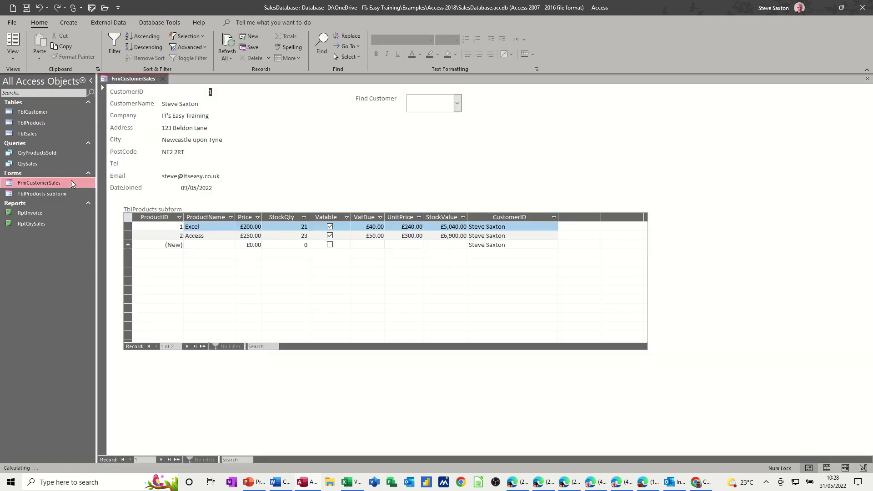
pyautogui.click(457, 103)
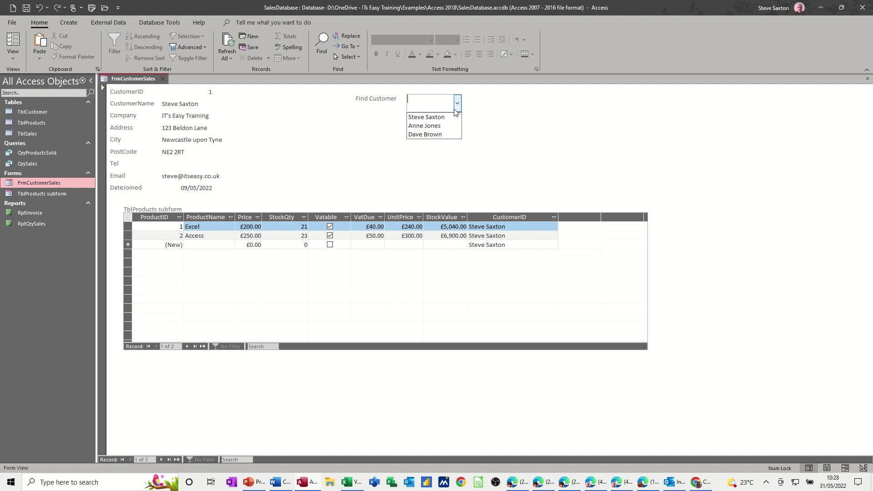
pyautogui.click(433, 134)
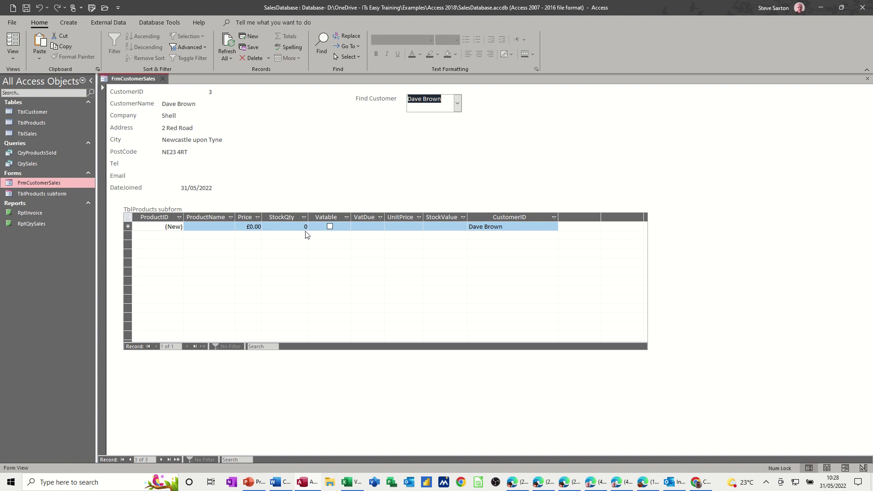
pyautogui.click(223, 226)
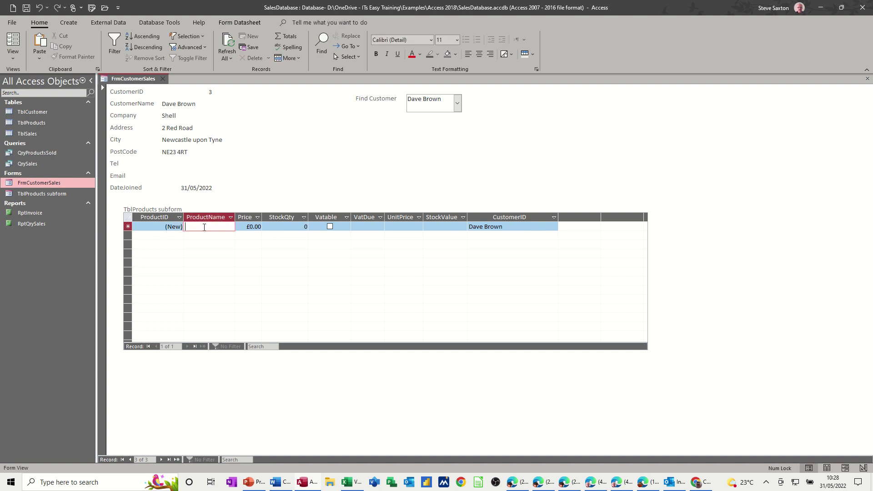
pyautogui.press('Tab')
pyautogui.press('Tab')
pyautogui.press('Tab')
pyautogui.press('Tab')
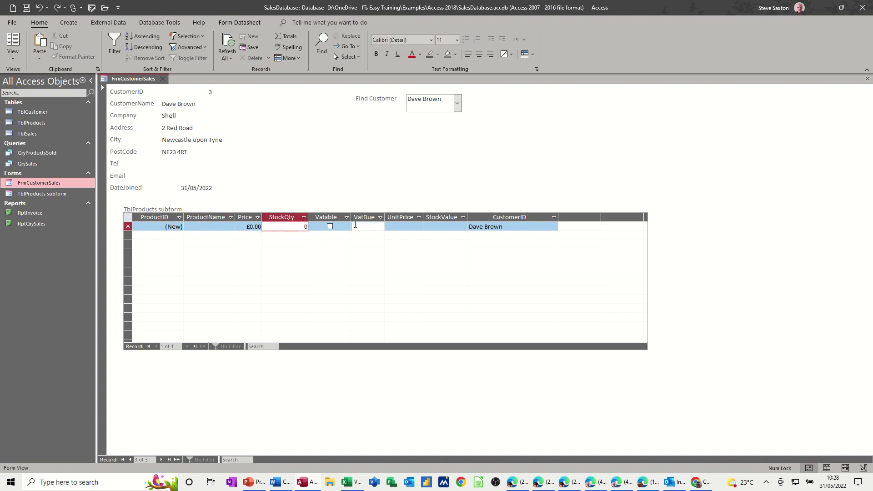
# Browse two other customers' product records via Find Customer, then close the form.
pyautogui.click(458, 103)
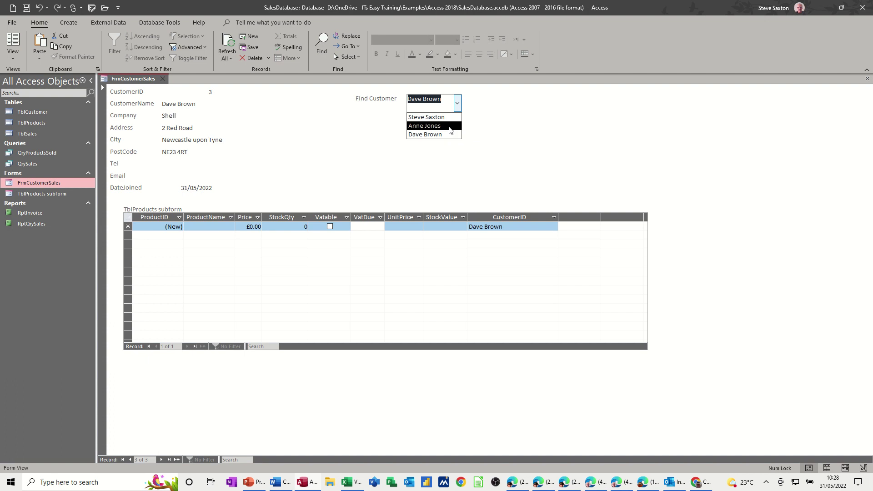
pyautogui.click(443, 132)
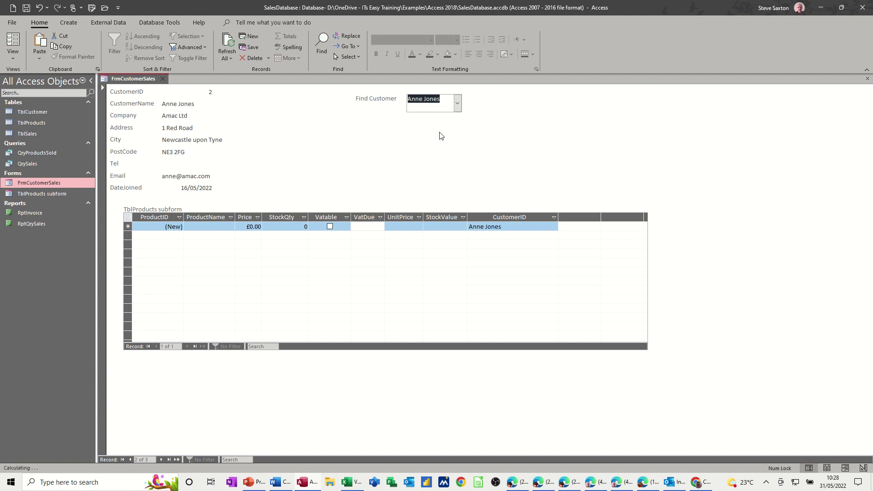
pyautogui.click(458, 107)
pyautogui.click(442, 118)
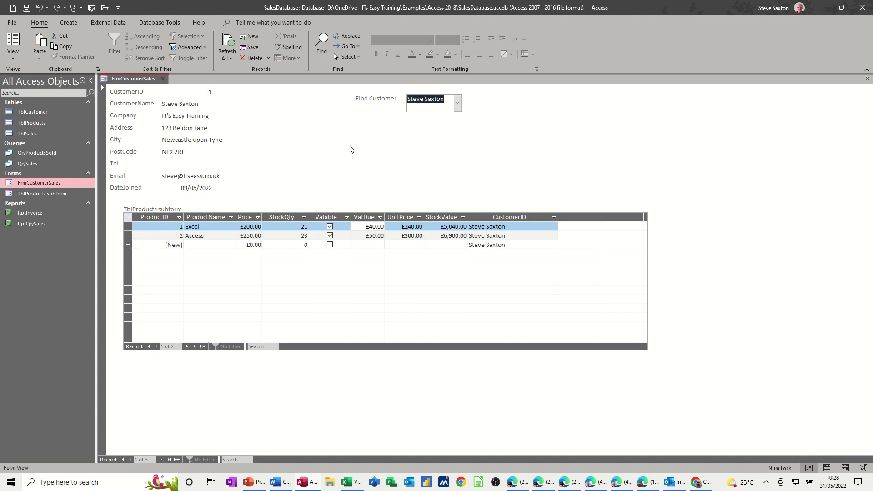
pyautogui.click(205, 245)
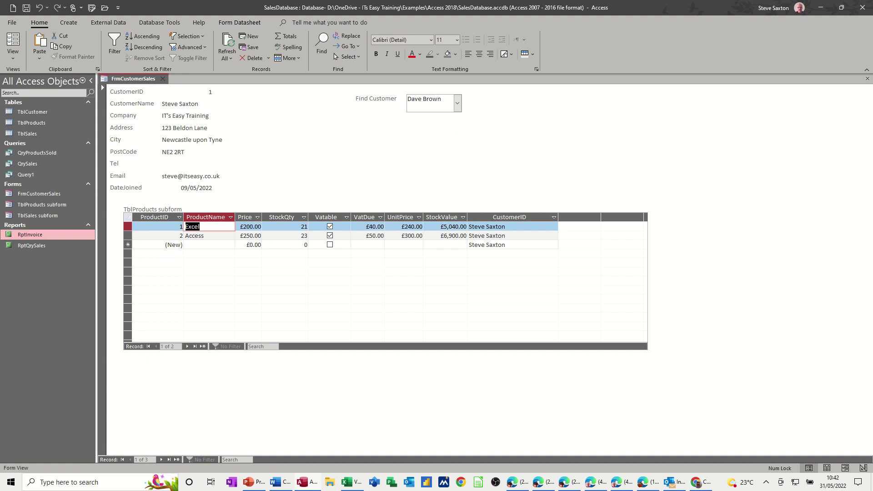
pyautogui.click(164, 80)
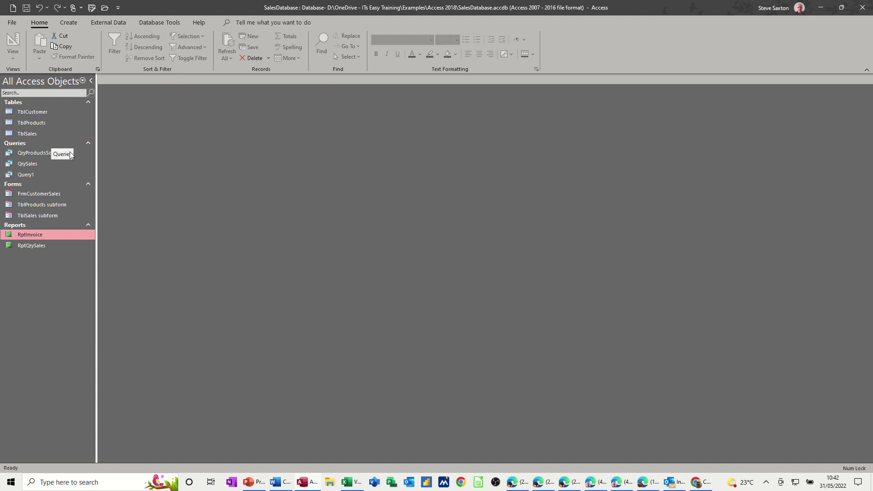
# Start a query design with TblCustomer, TblProducts and TblSales, deleting the direct customer-products join.
pyautogui.click(72, 23)
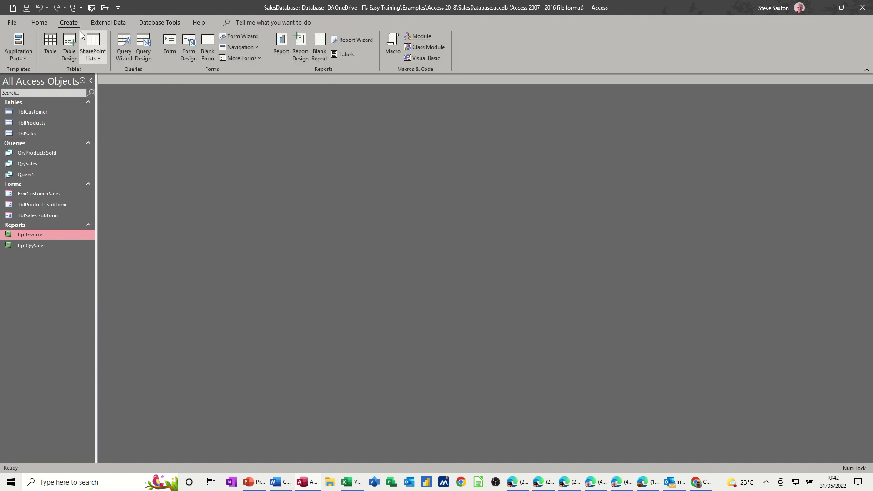
pyautogui.click(144, 46)
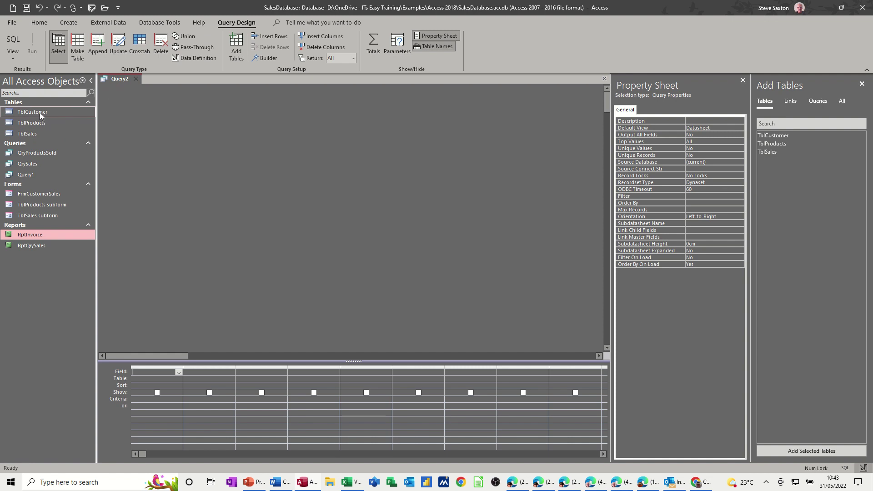
pyautogui.moveTo(41, 116); pyautogui.dragTo(186, 132)
pyautogui.moveTo(38, 124); pyautogui.dragTo(441, 143)
pyautogui.moveTo(34, 134); pyautogui.dragTo(326, 215)
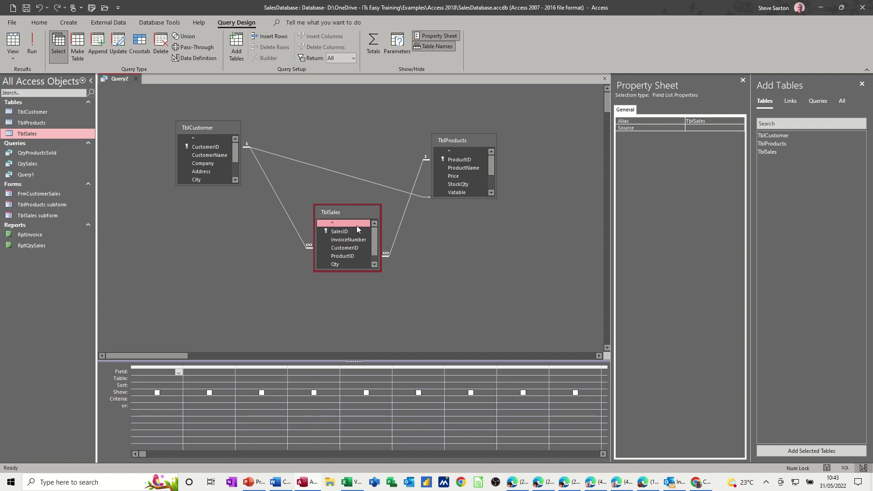
pyautogui.click(348, 175)
pyautogui.press('Delete')
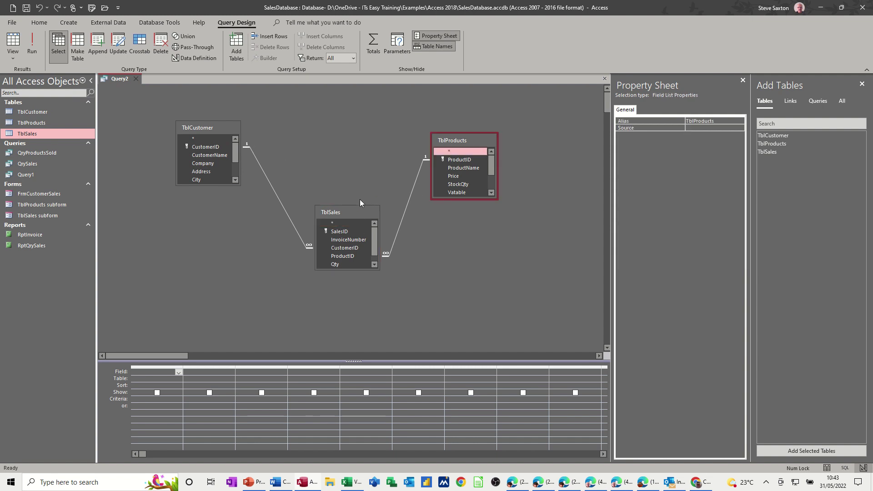
# Place TblSales between the other tables and enlarge all three to show every field.
pyautogui.moveTo(350, 212); pyautogui.dragTo(338, 131)
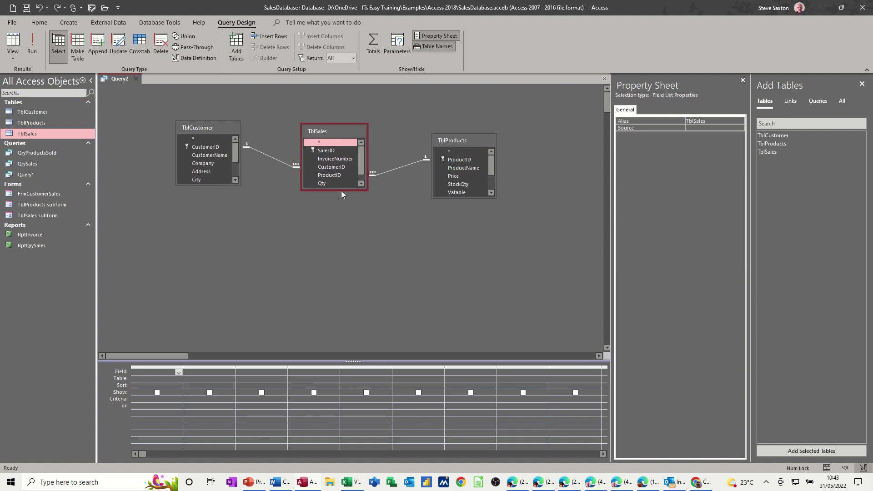
pyautogui.moveTo(342, 191); pyautogui.dragTo(342, 224)
pyautogui.moveTo(451, 144); pyautogui.dragTo(454, 132)
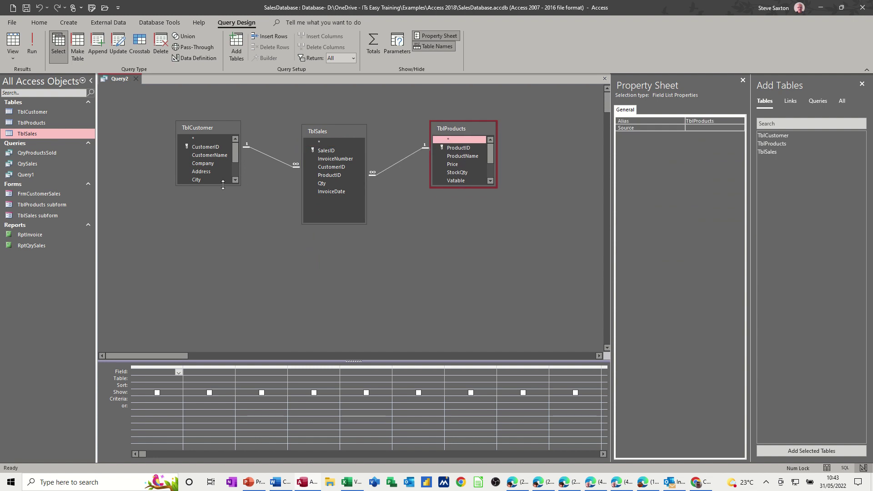
pyautogui.moveTo(223, 185); pyautogui.dragTo(223, 231)
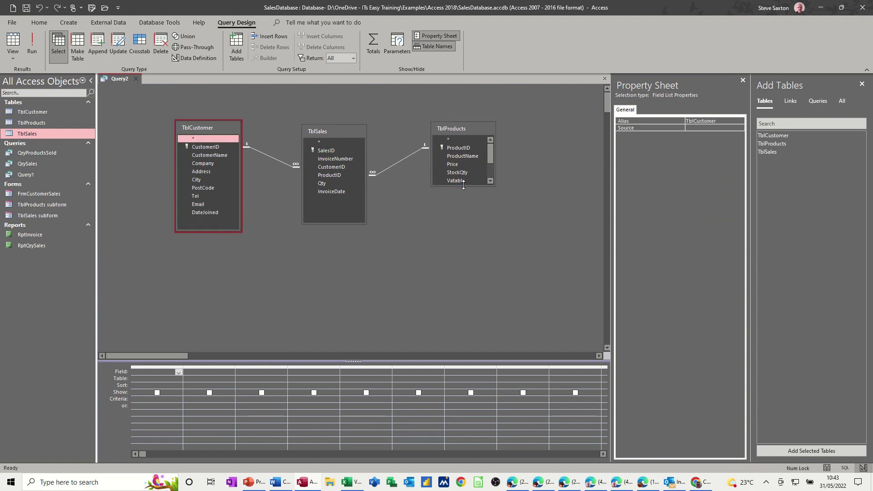
pyautogui.moveTo(464, 186); pyautogui.dragTo(464, 230)
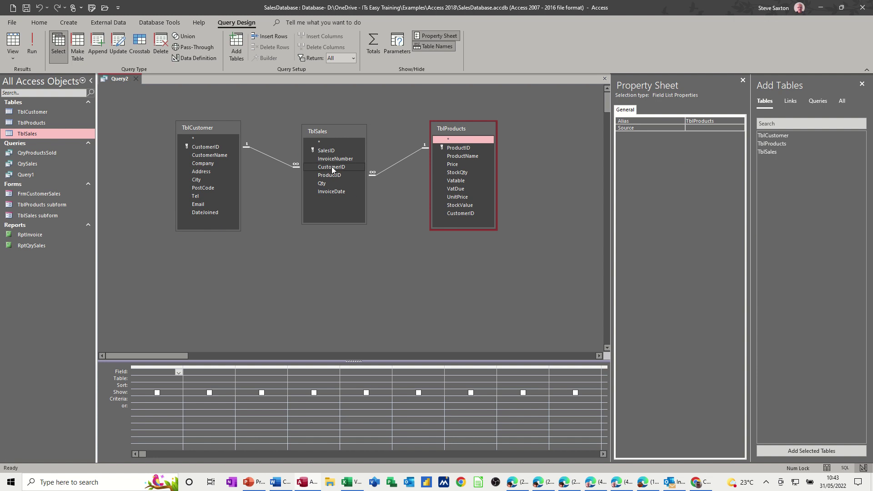
# Add SalesID, InvoiceNumber, CustomerID, ProductID, Qty and InvoiceDate to the grid and run the query.
pyautogui.doubleClick(324, 151)
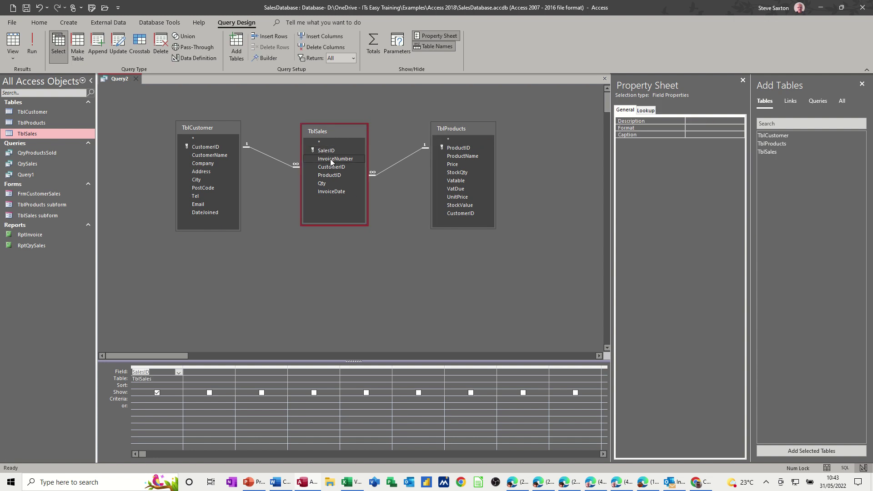
pyautogui.doubleClick(331, 160)
pyautogui.doubleClick(332, 167)
pyautogui.doubleClick(332, 174)
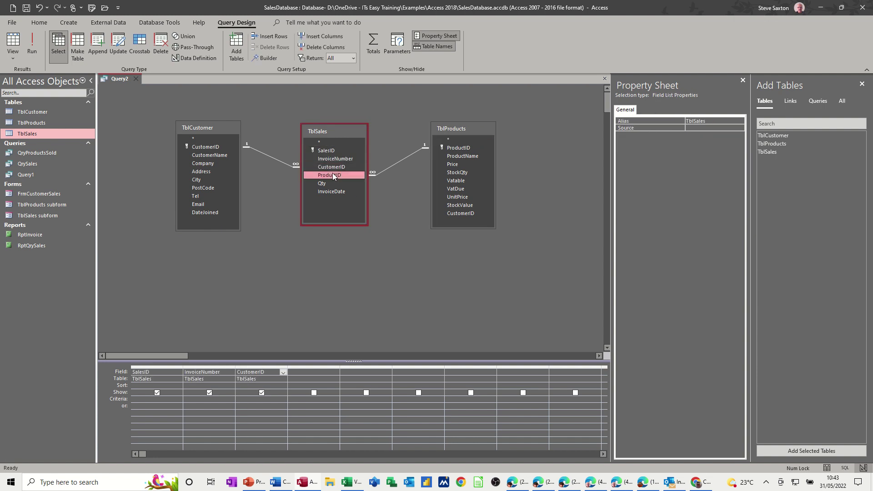
pyautogui.doubleClick(329, 183)
pyautogui.doubleClick(330, 191)
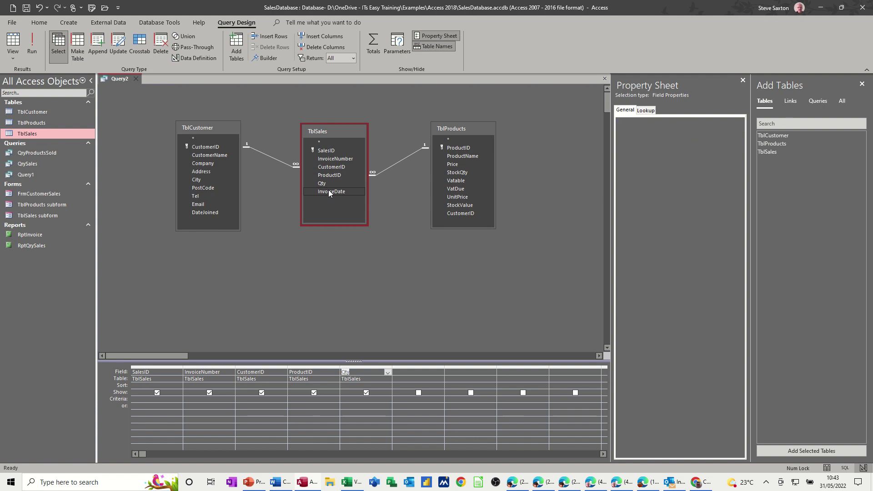
pyautogui.click(35, 48)
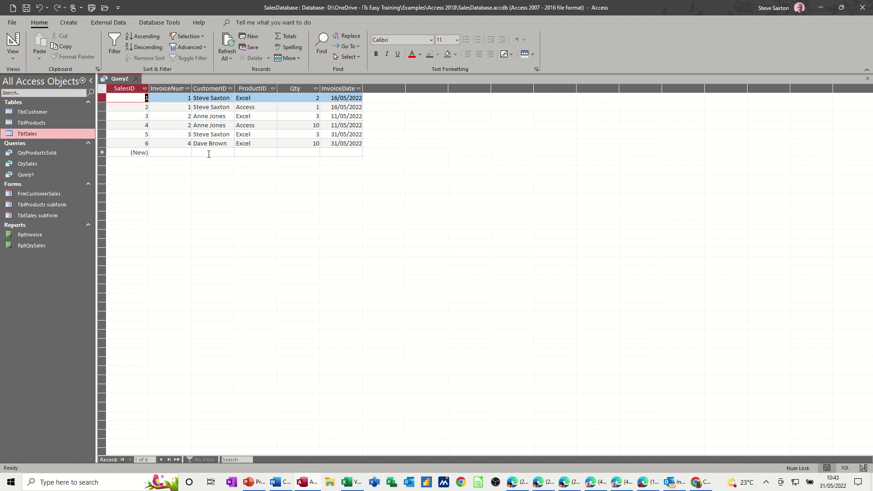
# Check the customer and product choices in the new blank sales record without picking any.
pyautogui.click(183, 154)
pyautogui.click(225, 155)
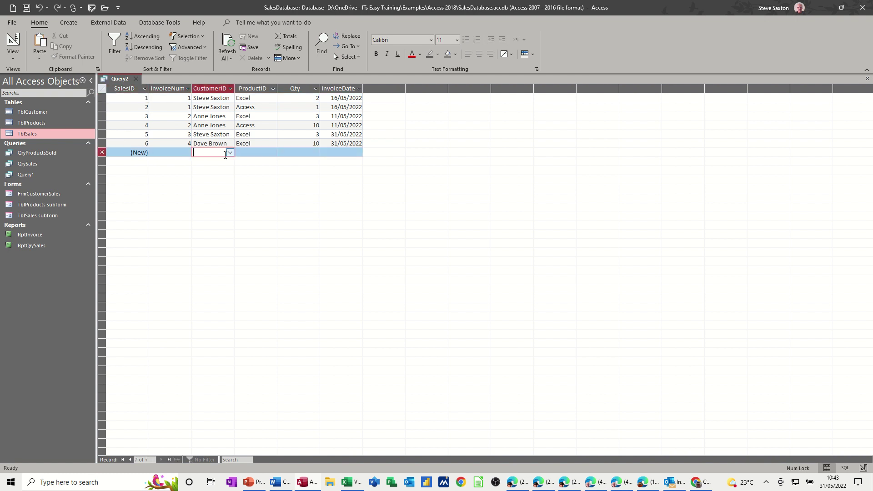
pyautogui.click(230, 154)
pyautogui.click(230, 153)
pyautogui.click(272, 153)
pyautogui.click(273, 154)
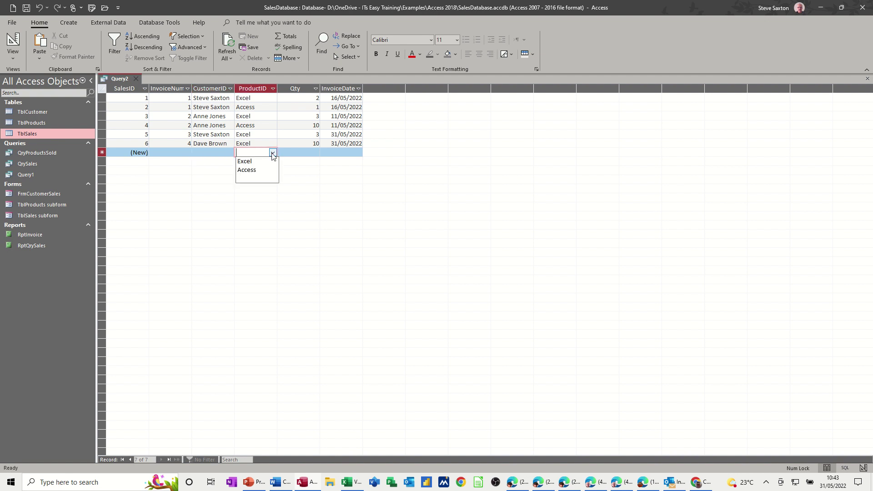
pyautogui.click(272, 154)
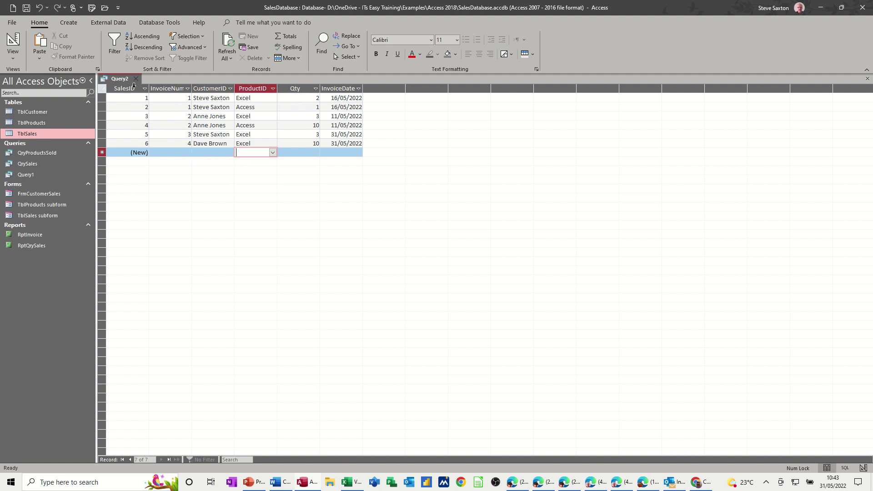
# Save the query as QryInvoiceSales instead of replacing QrySales, and close its datasheet.
pyautogui.click(26, 8)
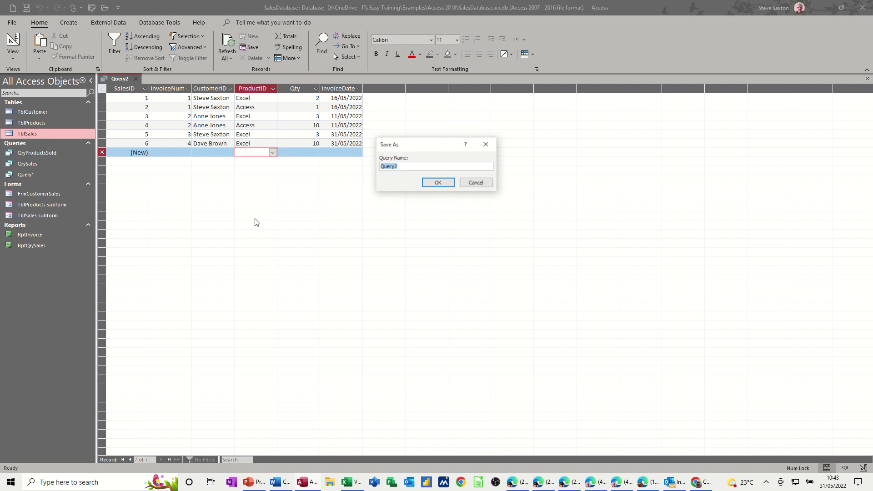
pyautogui.write('Q')
pyautogui.click(439, 183)
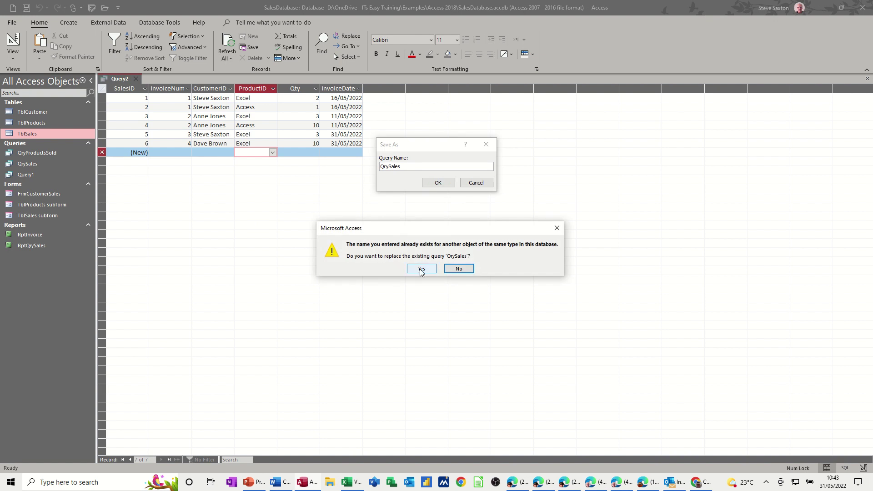
pyautogui.click(458, 268)
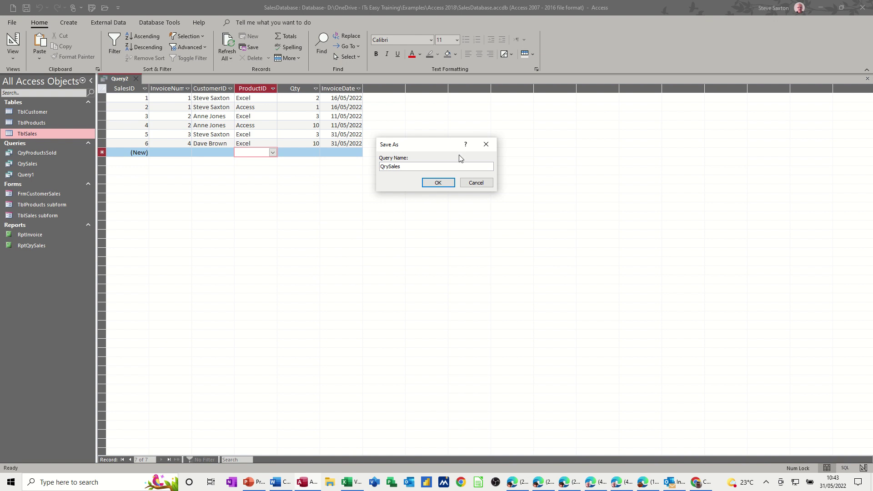
pyautogui.click(389, 166)
pyautogui.write('Invoice')
pyautogui.click(437, 182)
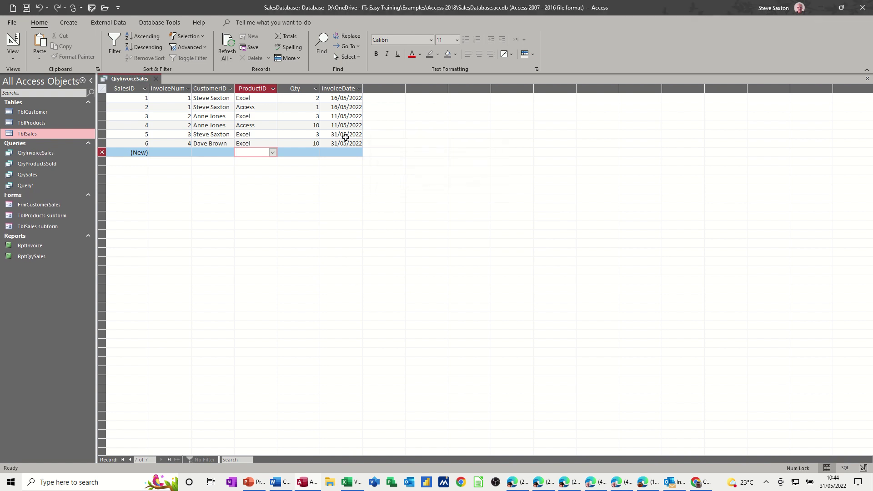
pyautogui.click(157, 80)
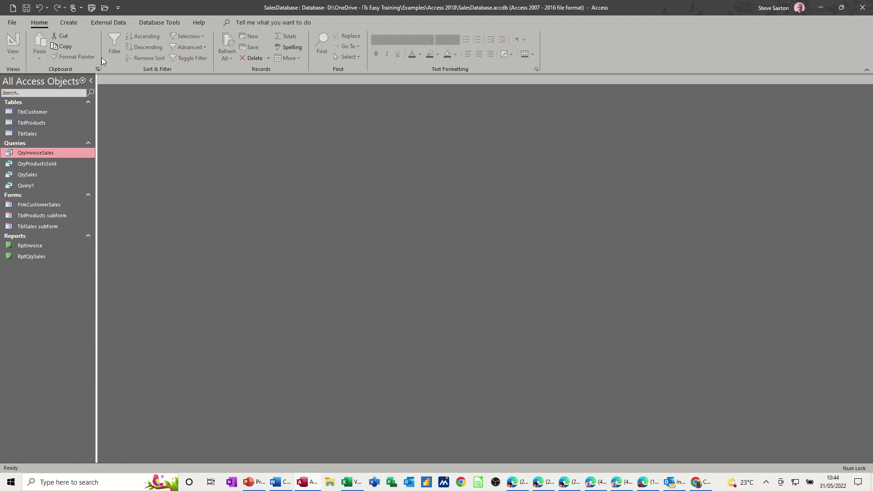
# Create a form from QryInvoiceSales and show it in Form View.
pyautogui.click(68, 23)
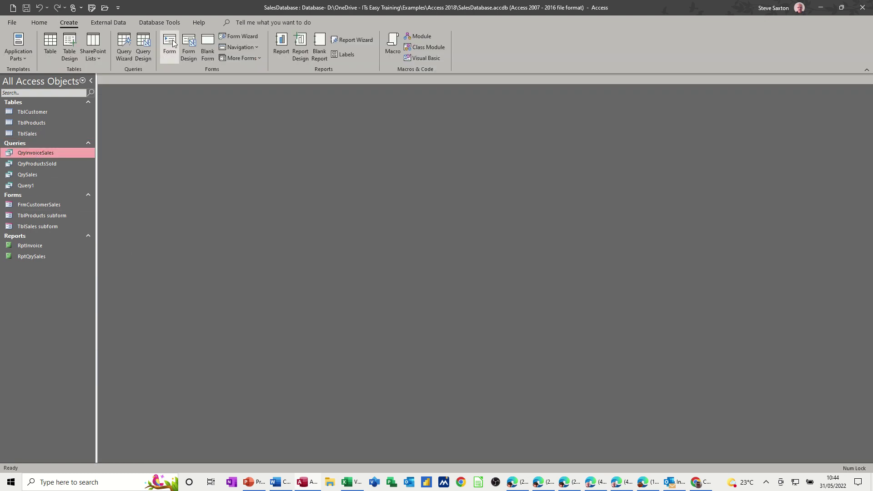
pyautogui.click(169, 45)
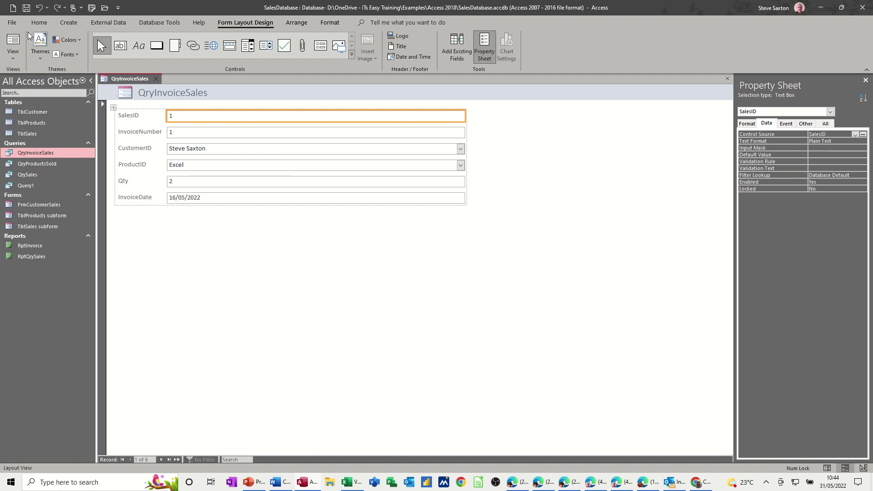
pyautogui.click(14, 54)
pyautogui.click(21, 78)
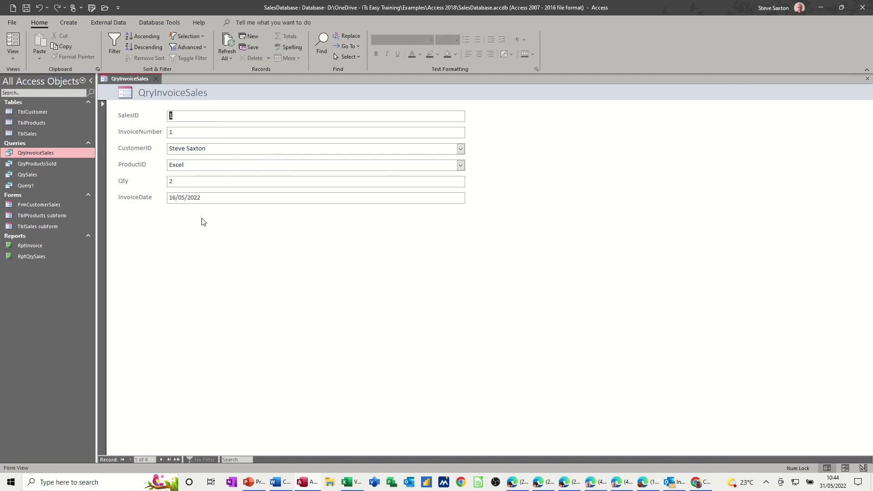
# Step through the sales records to a blank new record, then switch to Design View.
pyautogui.click(160, 460)
pyautogui.click(160, 460)
pyautogui.click(160, 460)
pyautogui.click(160, 461)
pyautogui.click(160, 460)
pyautogui.click(160, 460)
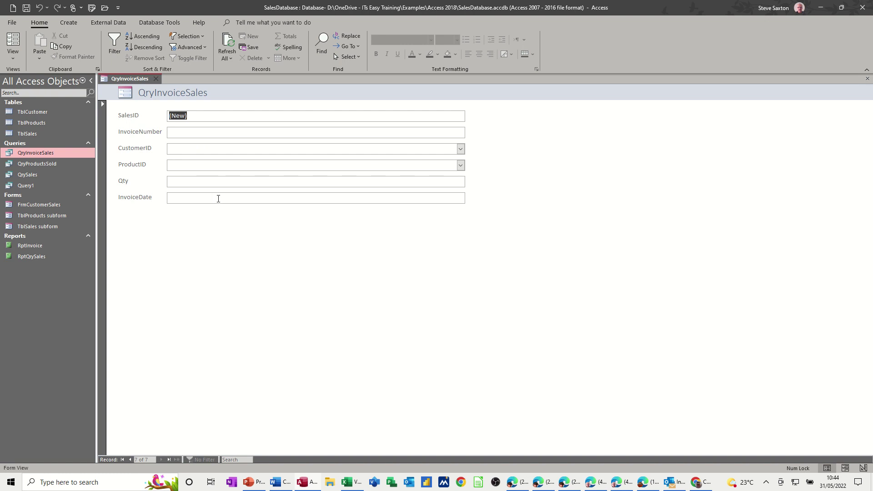
pyautogui.click(211, 133)
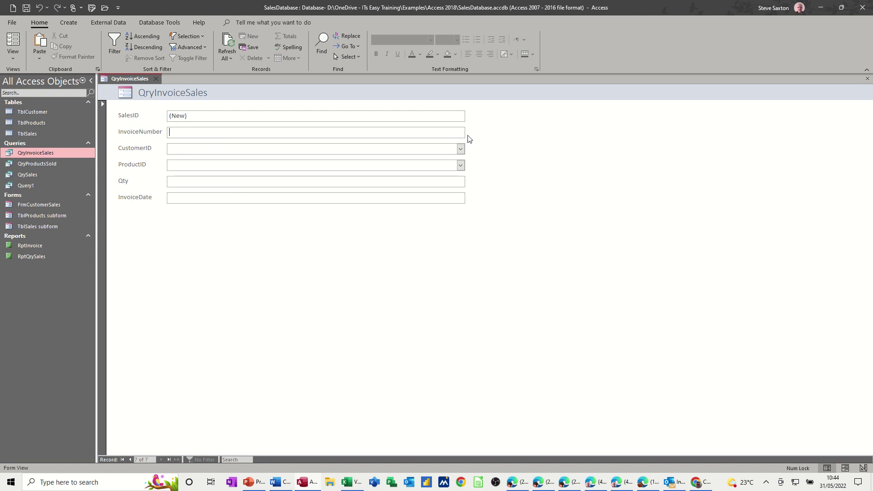
pyautogui.click(12, 61)
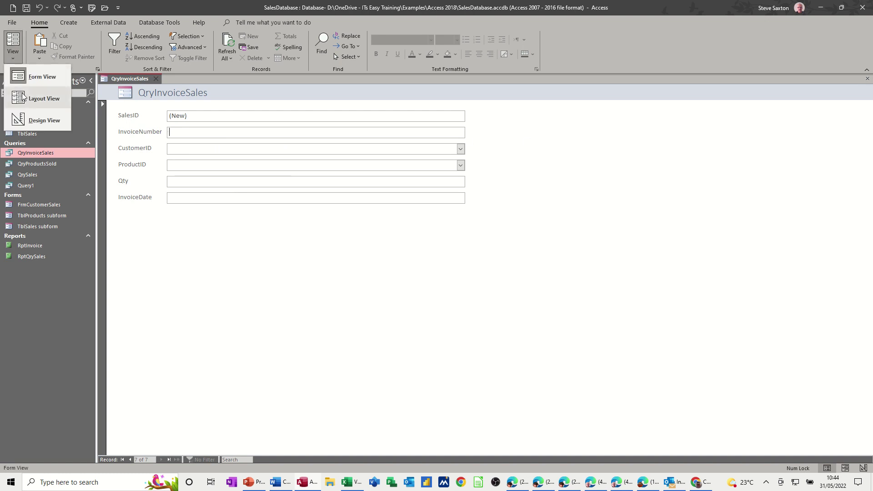
pyautogui.click(28, 116)
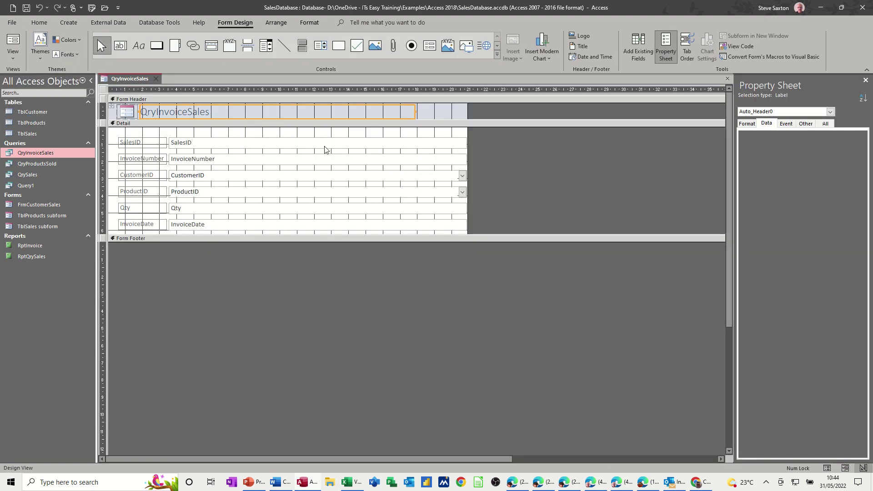
# Remove the stacked layout from the Detail controls and widen the Detail section.
pyautogui.click(126, 144)
pyautogui.click(111, 134)
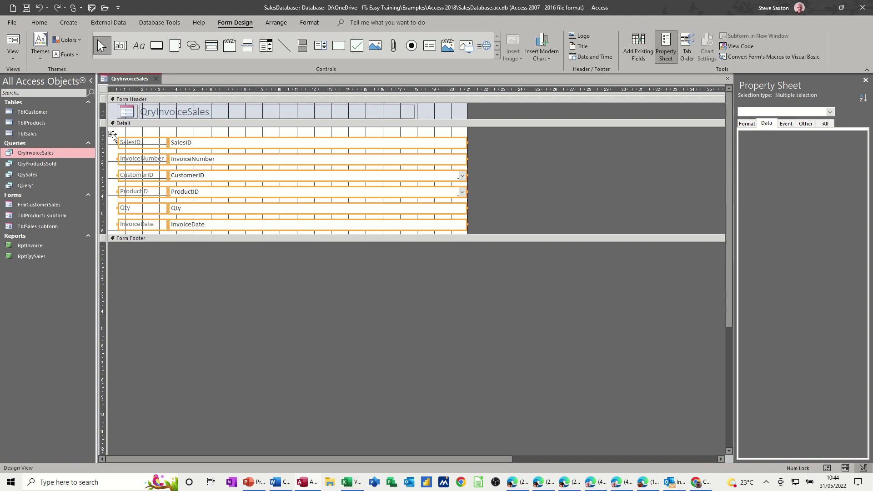
pyautogui.click(272, 25)
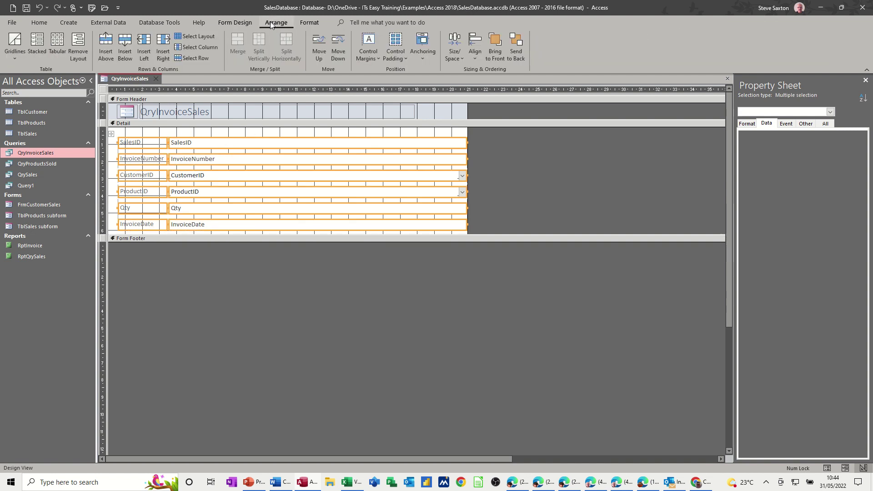
pyautogui.click(82, 44)
pyautogui.click(445, 134)
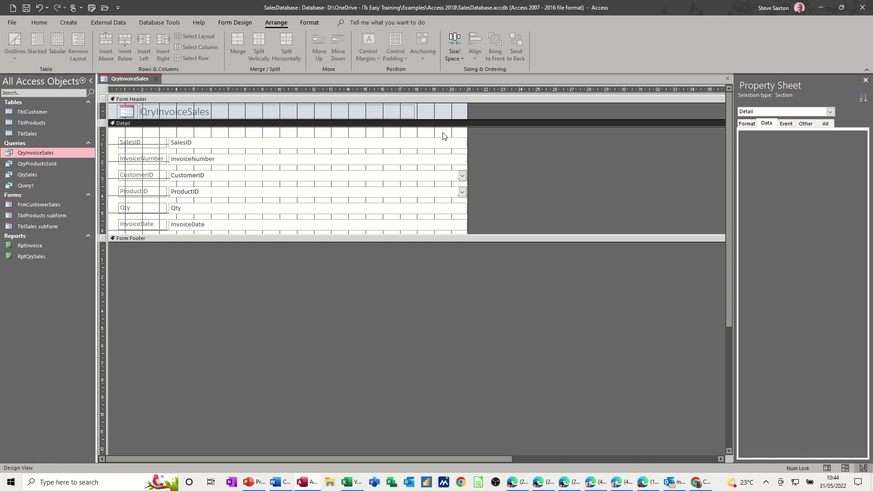
pyautogui.moveTo(466, 150); pyautogui.dragTo(593, 150)
# Narrow the six field boxes, SalesID through InvoiceDate, to about half their width.
pyautogui.click(438, 145)
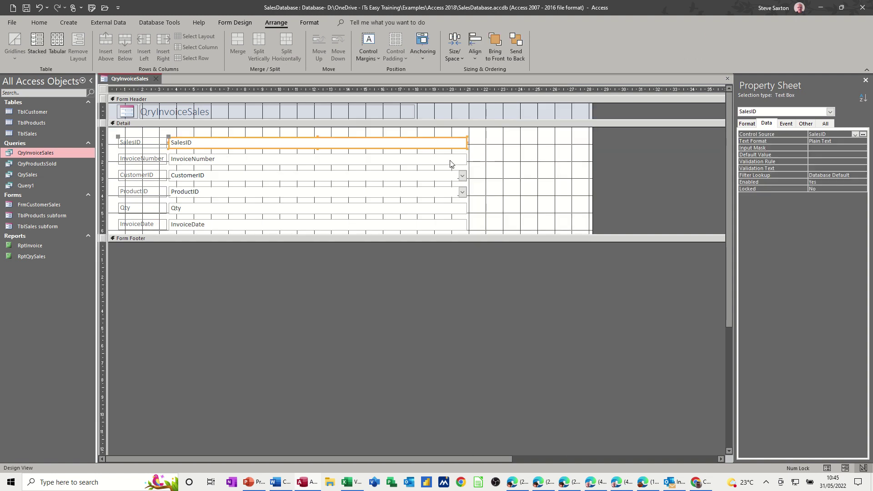
pyautogui.keyDown('shift'); pyautogui.click(453, 164); pyautogui.keyUp('shift')
pyautogui.keyDown('shift'); pyautogui.click(451, 178); pyautogui.keyUp('shift')
pyautogui.keyDown('shift'); pyautogui.click(449, 192); pyautogui.keyUp('shift')
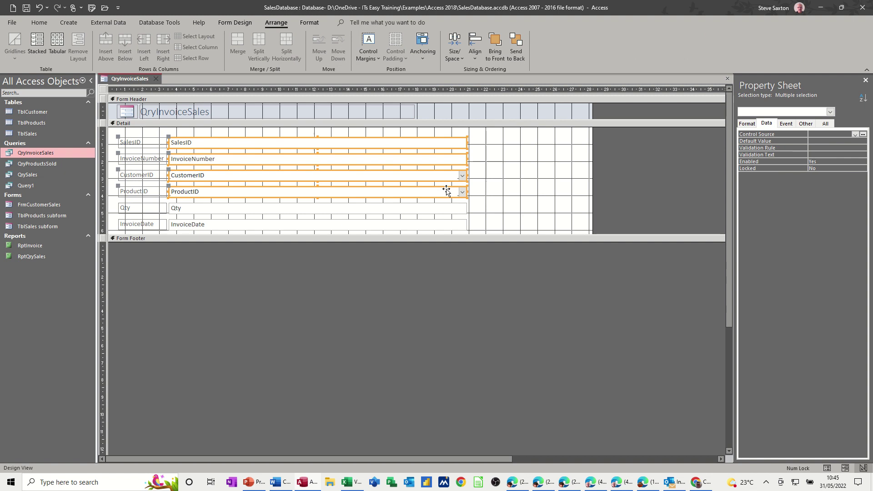
pyautogui.keyDown('shift'); pyautogui.click(446, 208); pyautogui.keyUp('shift')
pyautogui.keyDown('shift'); pyautogui.click(447, 224); pyautogui.keyUp('shift')
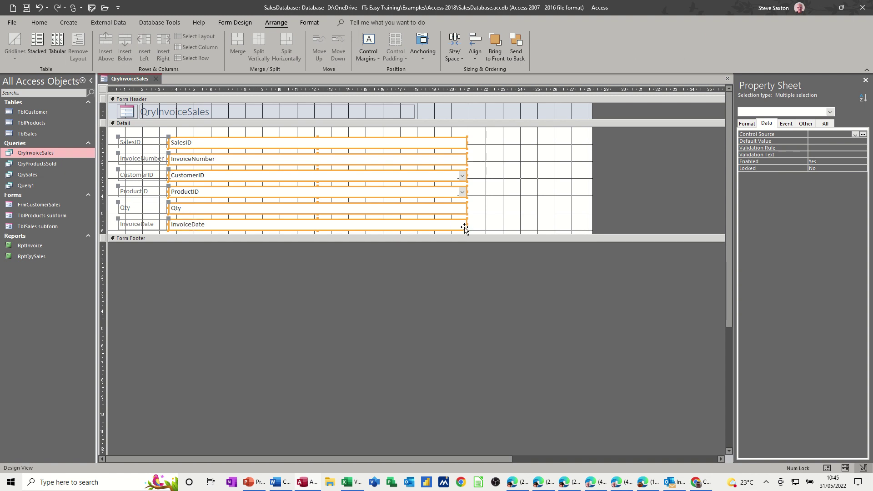
pyautogui.moveTo(467, 227); pyautogui.dragTo(271, 220)
pyautogui.click(385, 154)
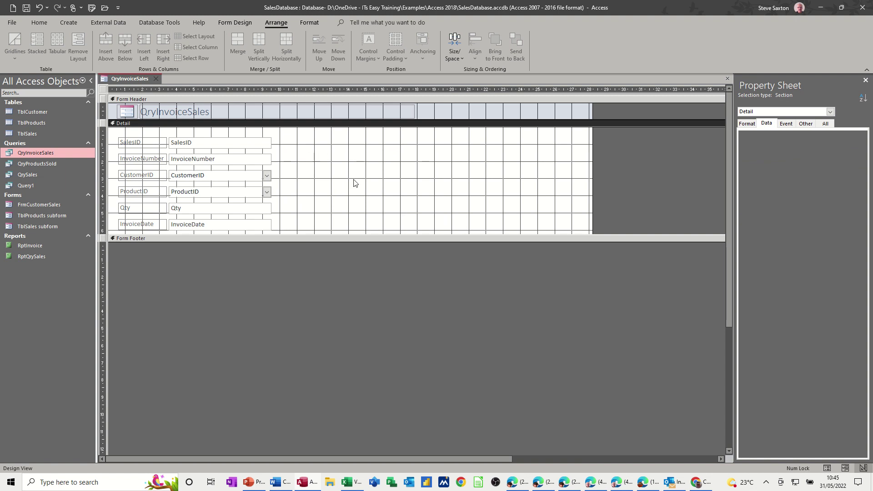
# Draw a new text box right of the fields and label it 'Next Invoice Number'.
pyautogui.click(243, 22)
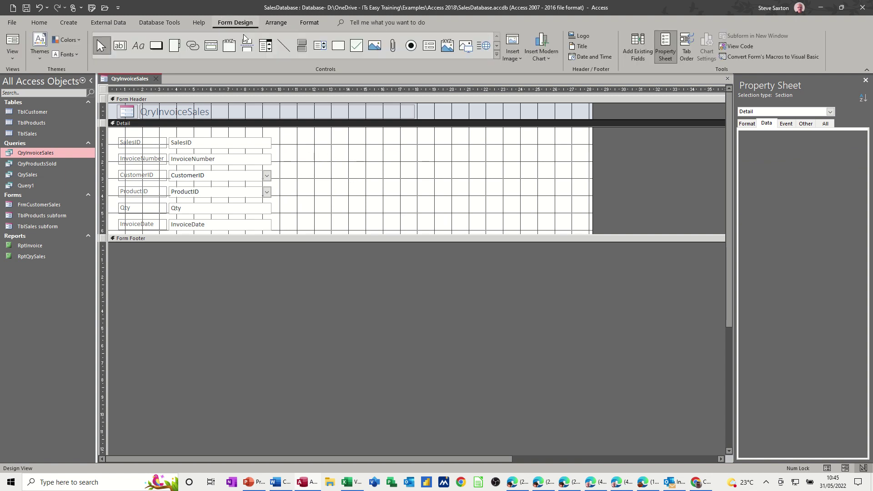
pyautogui.click(121, 46)
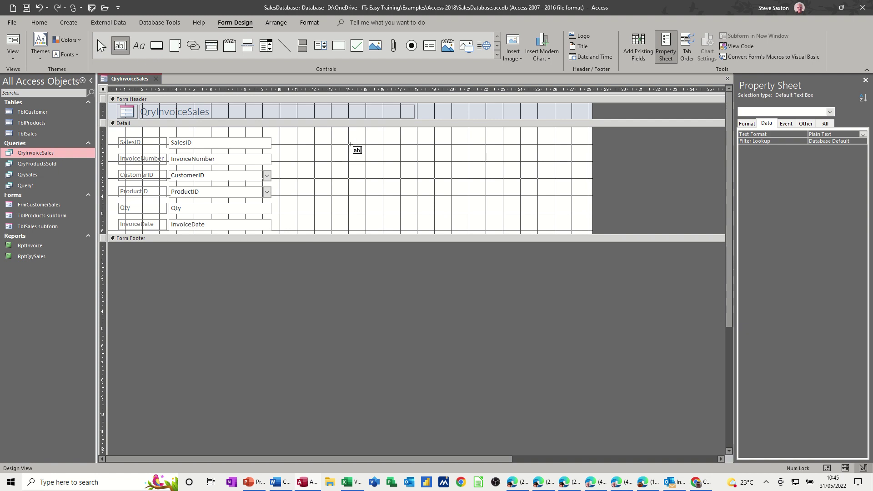
pyautogui.moveTo(349, 145); pyautogui.dragTo(433, 162)
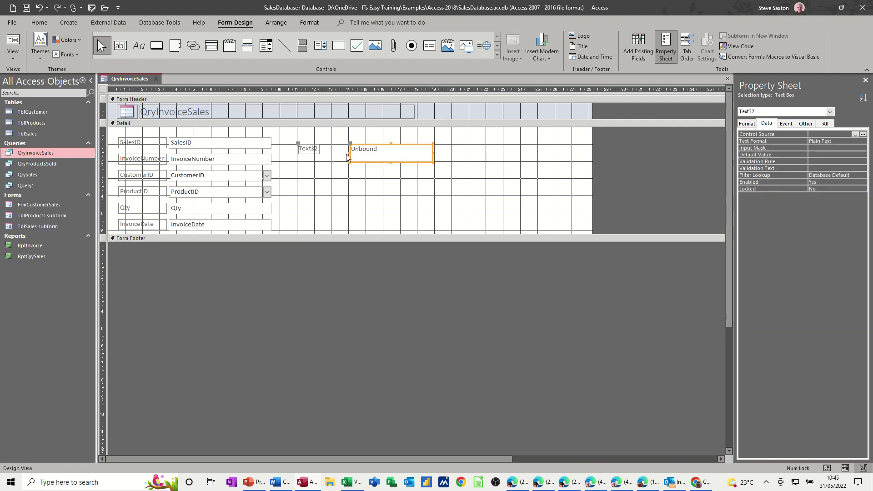
pyautogui.click(314, 151)
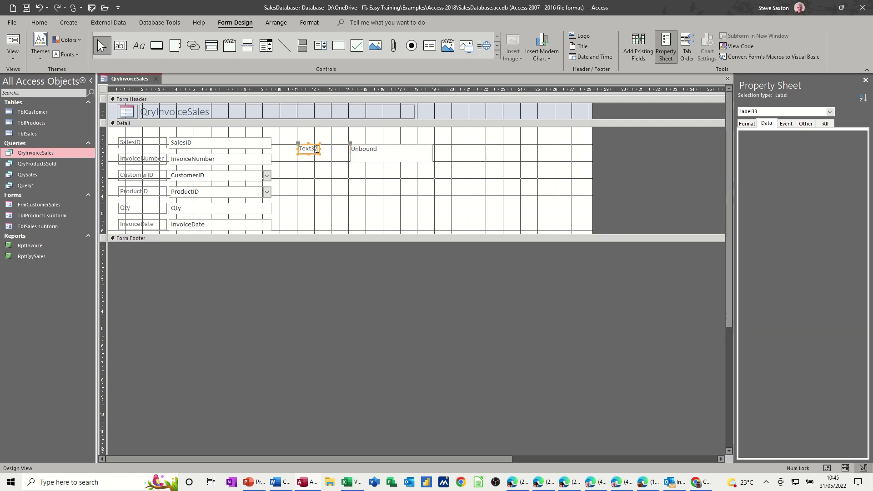
pyautogui.moveTo(320, 148); pyautogui.dragTo(299, 149)
pyautogui.click(314, 149)
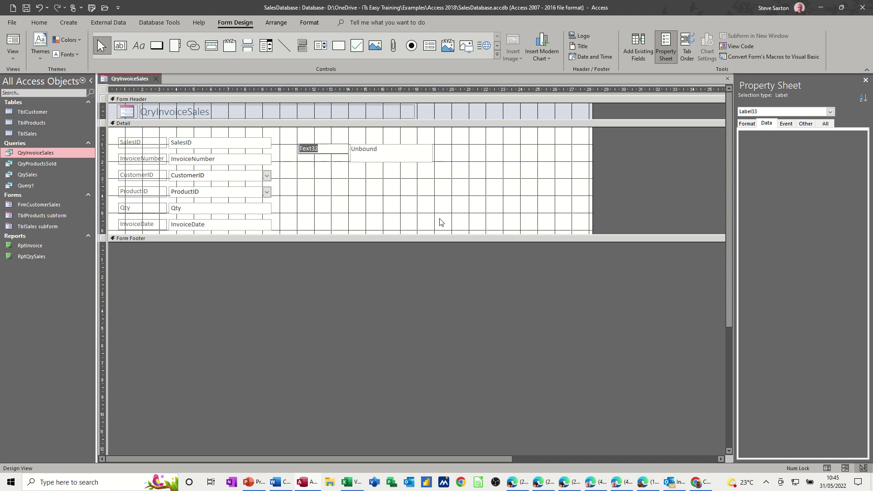
pyautogui.write('Next Invoice Number')
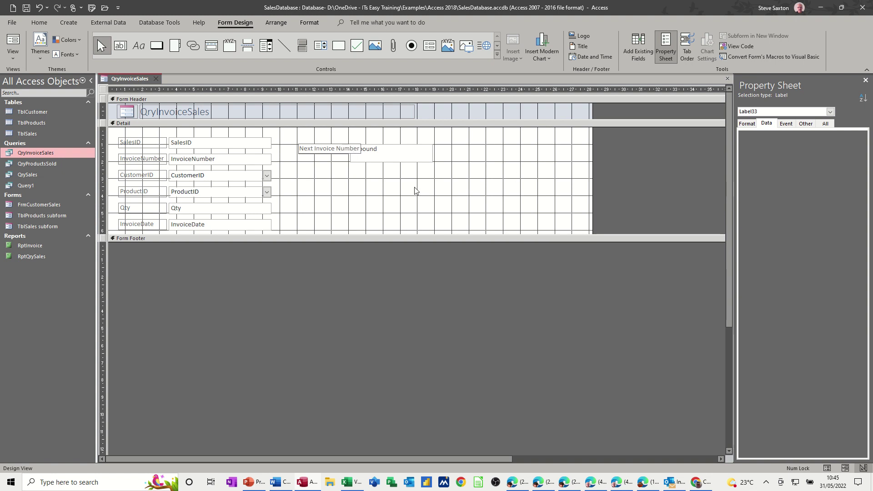
pyautogui.click(391, 170)
# Give the text box the expression =Max([invoicenumber])+1 and move it clear of its label.
pyautogui.click(386, 155)
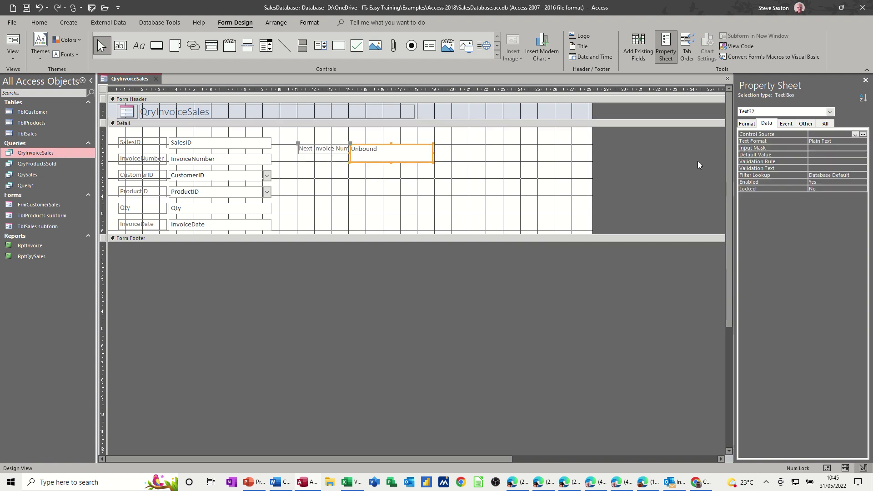
pyautogui.write('=ma([i')
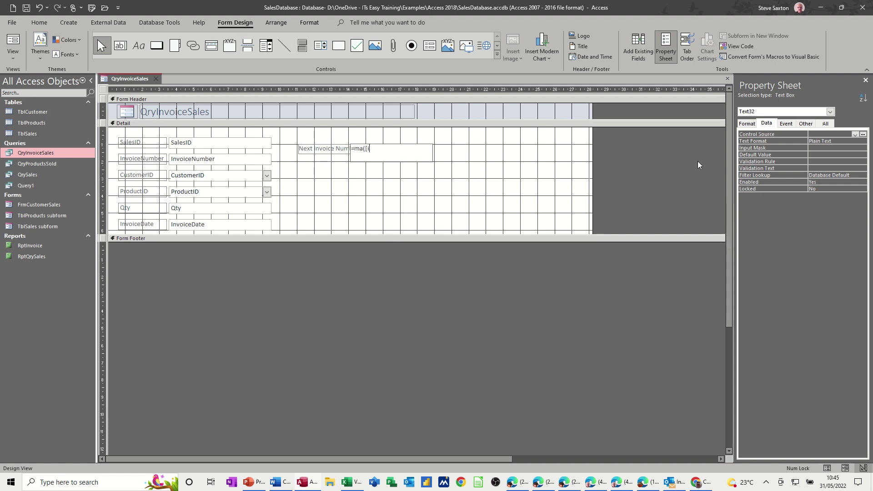
pyautogui.write('nvoicenumber')
pyautogui.click(361, 151)
pyautogui.write('x')
pyautogui.click(419, 189)
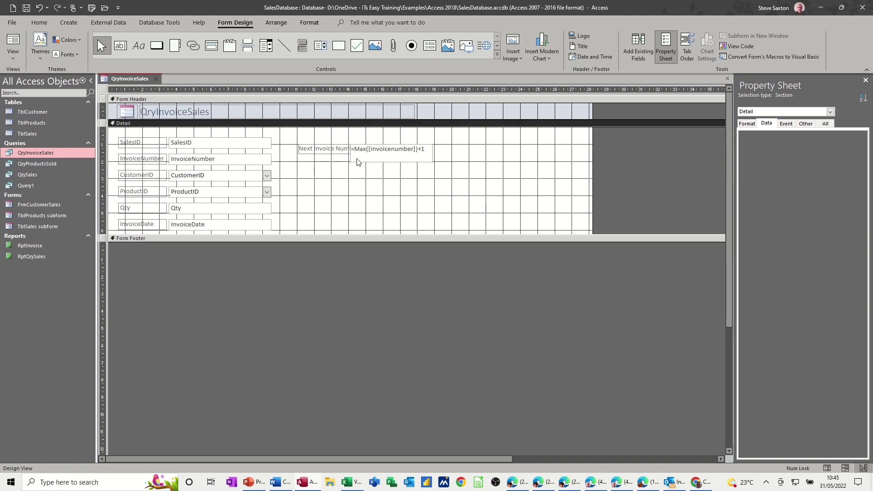
pyautogui.click(362, 157)
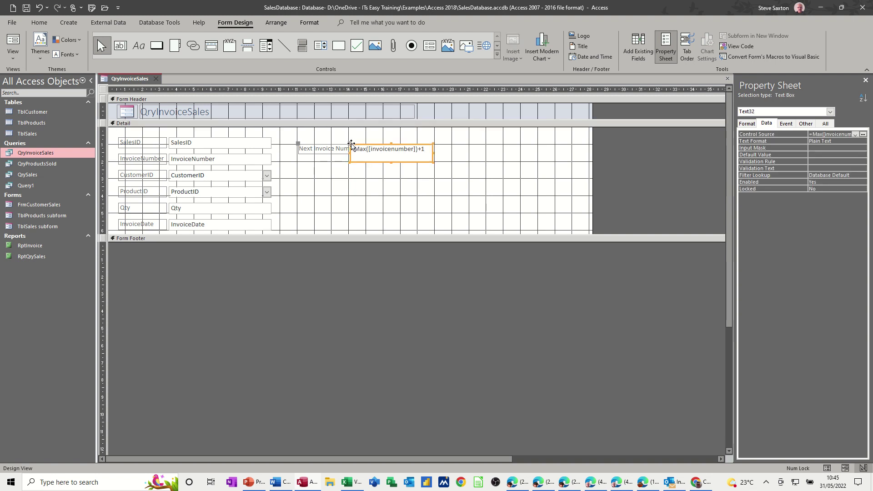
pyautogui.moveTo(351, 145); pyautogui.dragTo(366, 146)
pyautogui.click(351, 182)
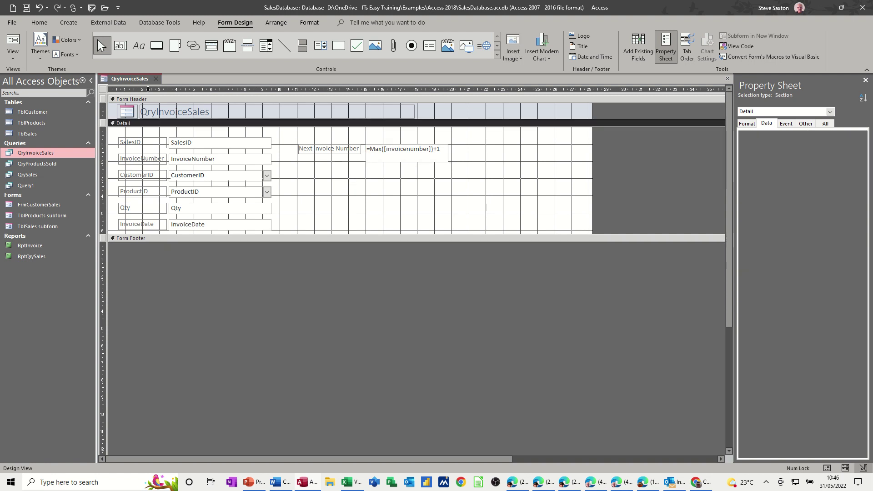
# Start a new sale in Form View on invoice 5 with the chosen customer and product Access.
pyautogui.click(13, 45)
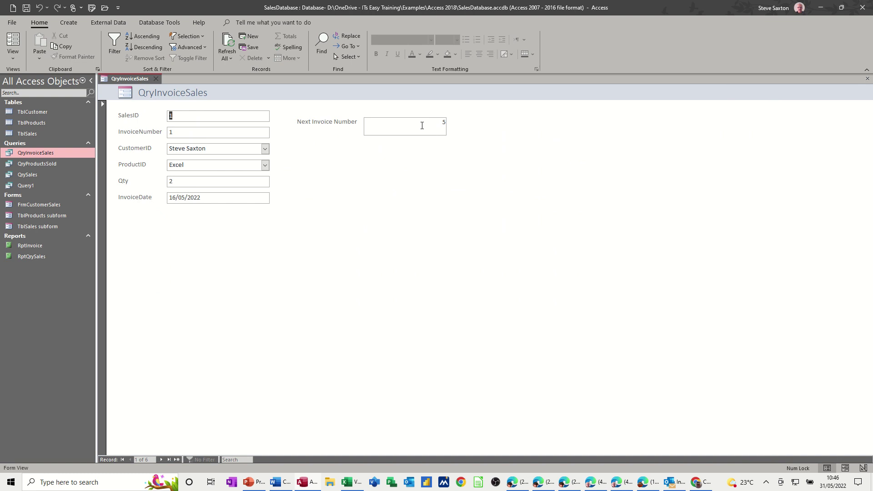
pyautogui.click(169, 459)
pyautogui.click(177, 460)
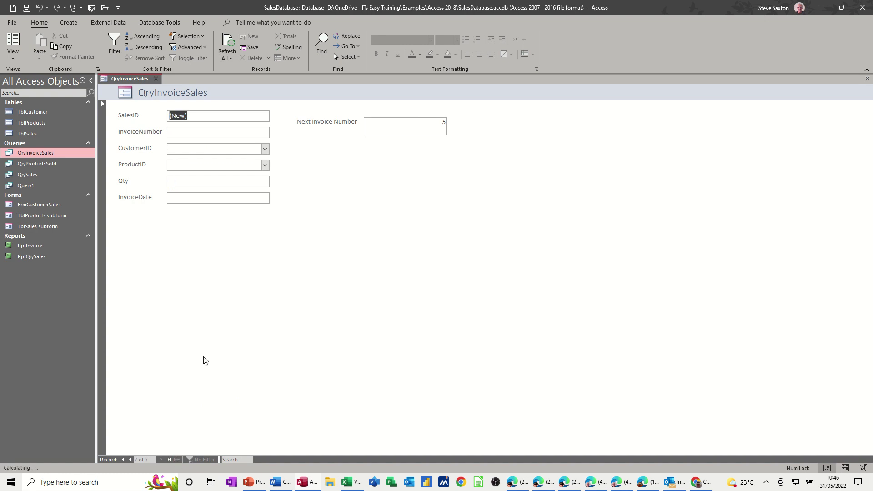
pyautogui.click(193, 133)
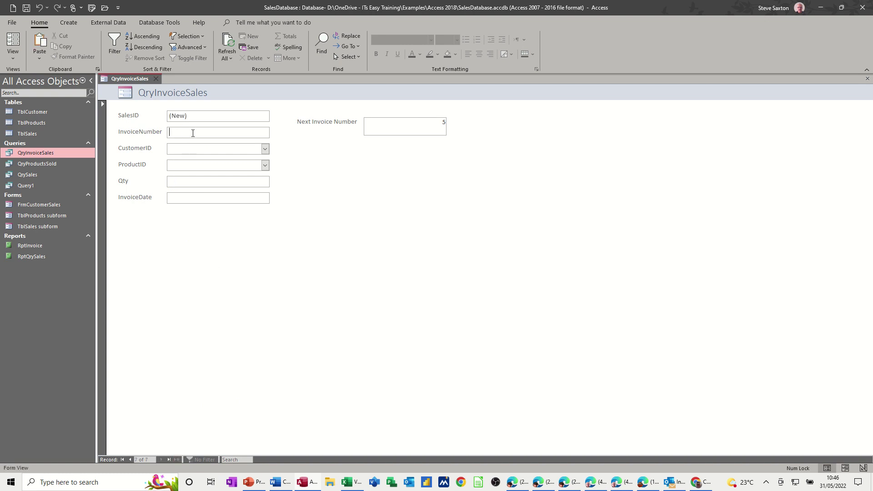
pyautogui.write('5')
pyautogui.click(266, 150)
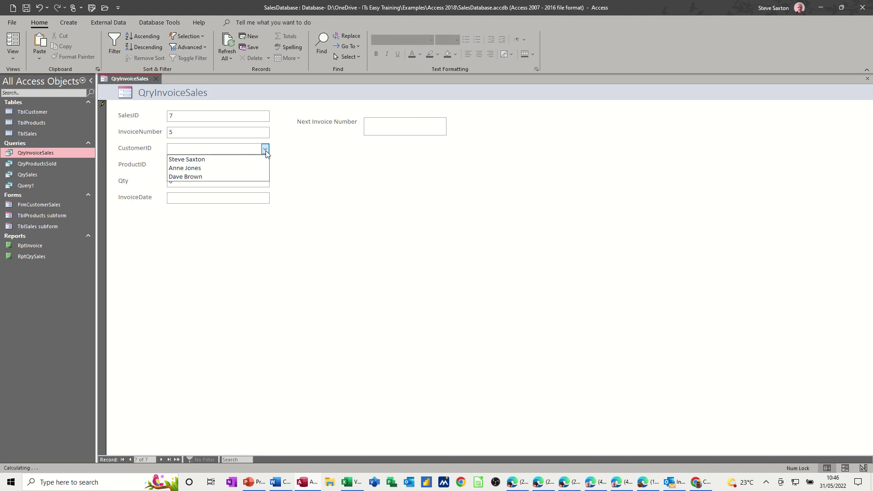
pyautogui.click(232, 177)
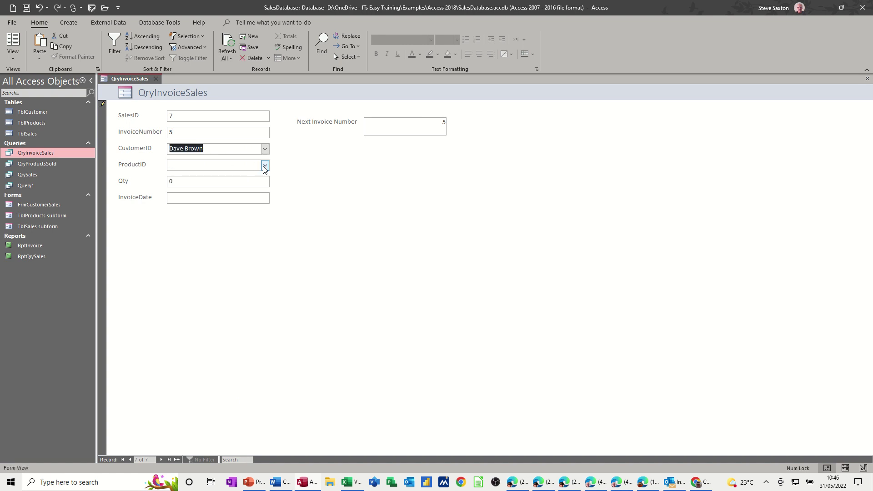
pyautogui.click(265, 166)
pyautogui.click(233, 185)
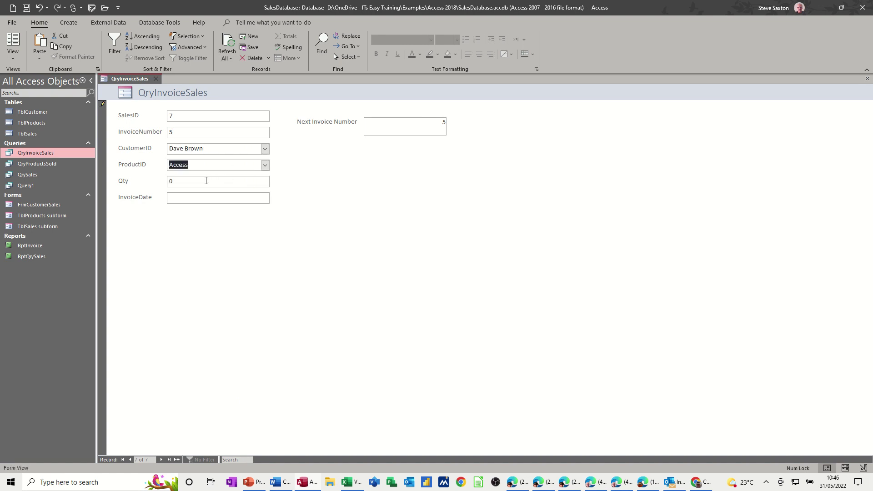
# Enter Qty 10 and today's date 31/05/2022, then save the sale record.
pyautogui.press('Tab')
pyautogui.write('10')
pyautogui.click(210, 200)
pyautogui.hotkey('ctrl', ';')
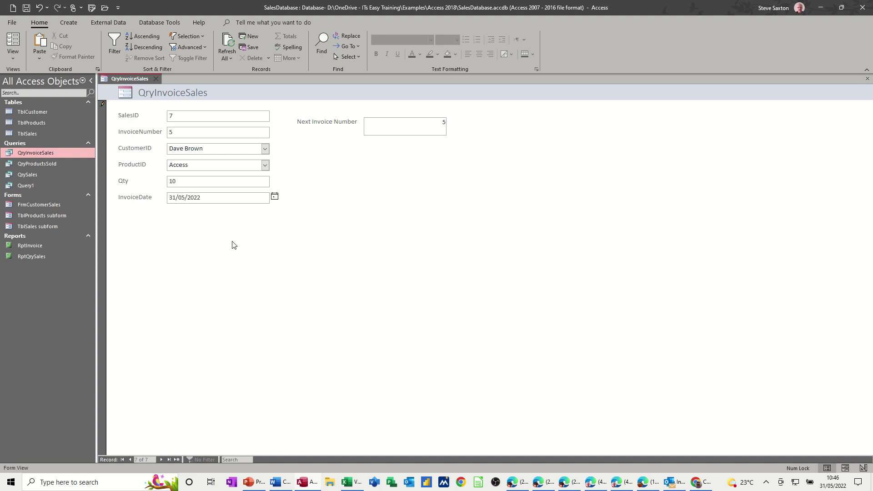
pyautogui.press('Tab')
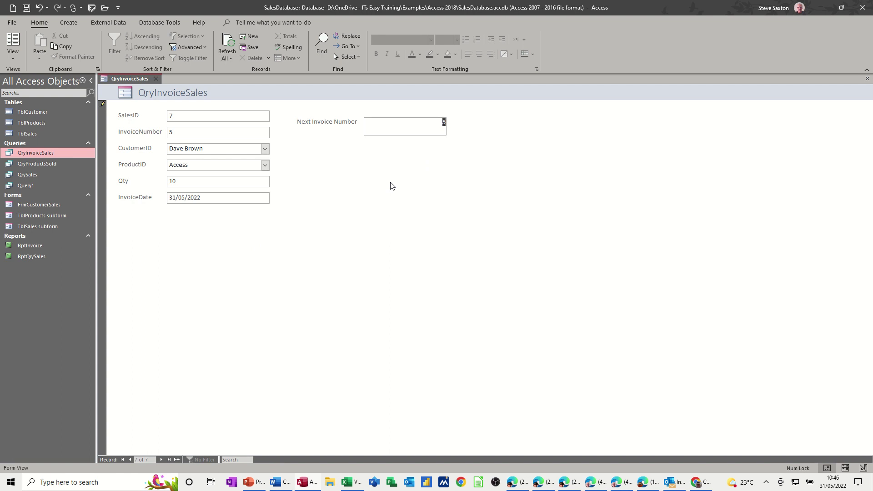
pyautogui.press('Tab')
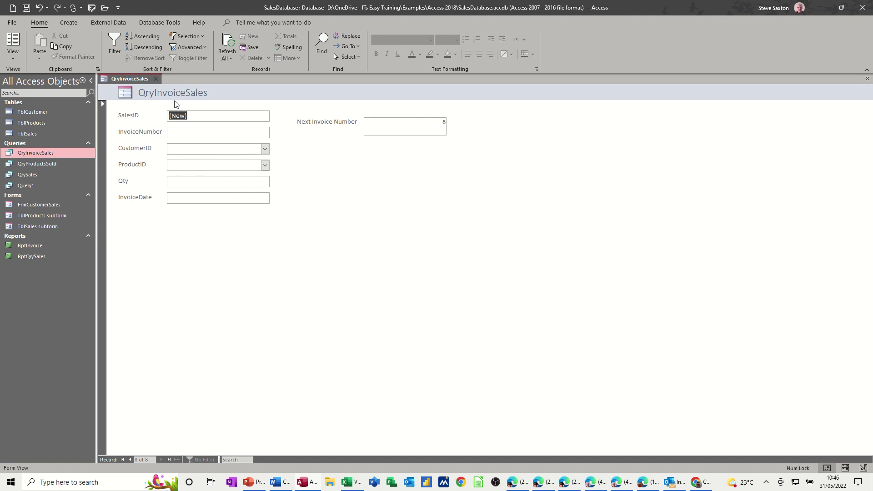
# Close the form and save it as FrmQryInvoiceSales.
pyautogui.click(157, 79)
pyautogui.click(395, 268)
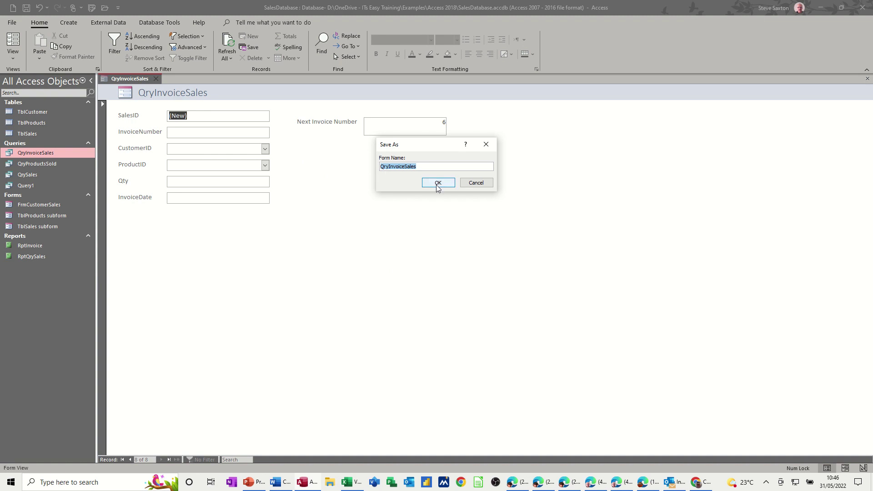
pyautogui.click(380, 166)
pyautogui.write('Frm')
pyautogui.click(433, 183)
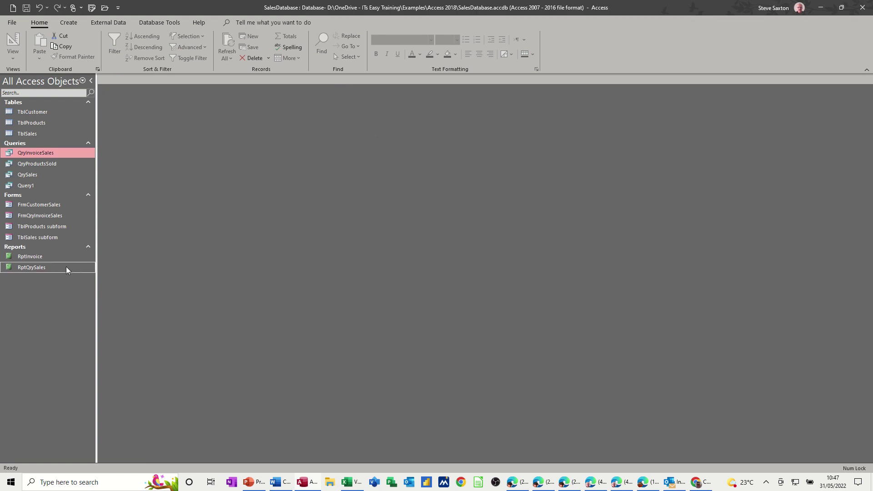
pyautogui.doubleClick(32, 256)
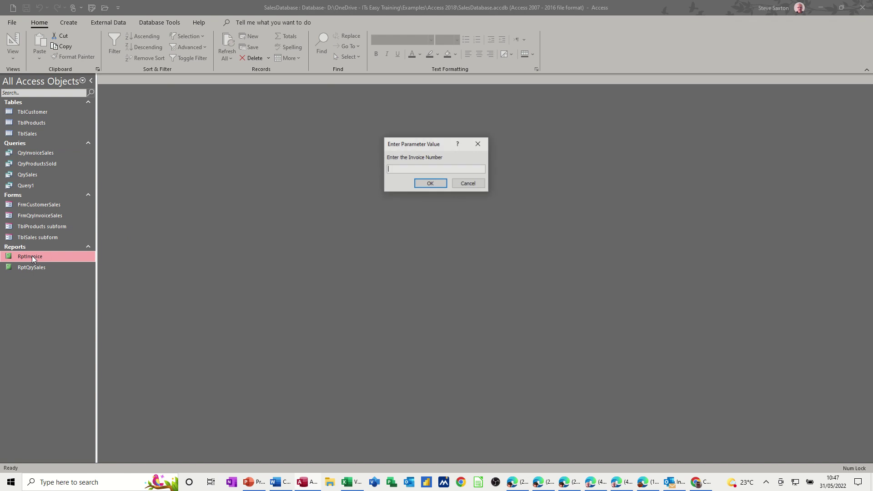
pyautogui.write('6')
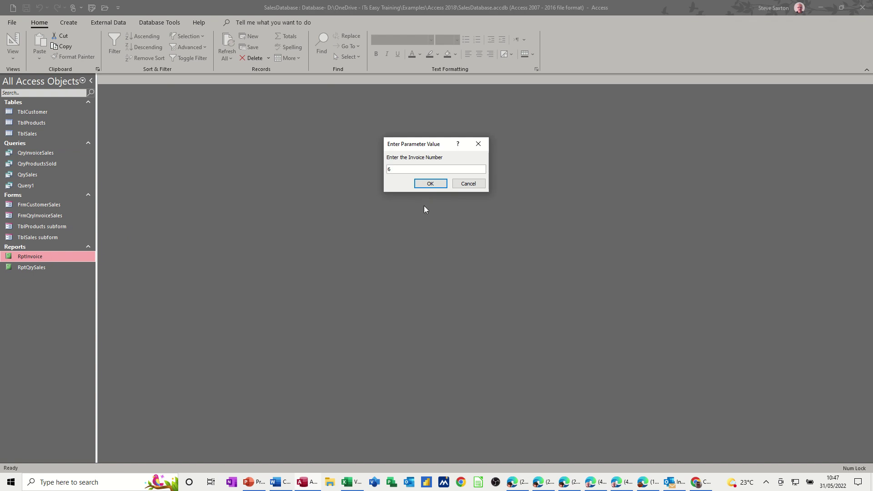
pyautogui.click(430, 185)
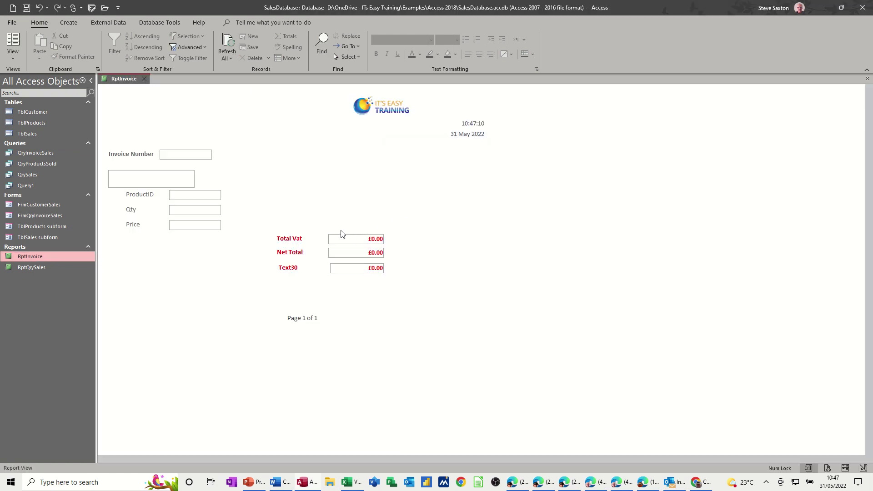
pyautogui.click(144, 79)
pyautogui.doubleClick(29, 257)
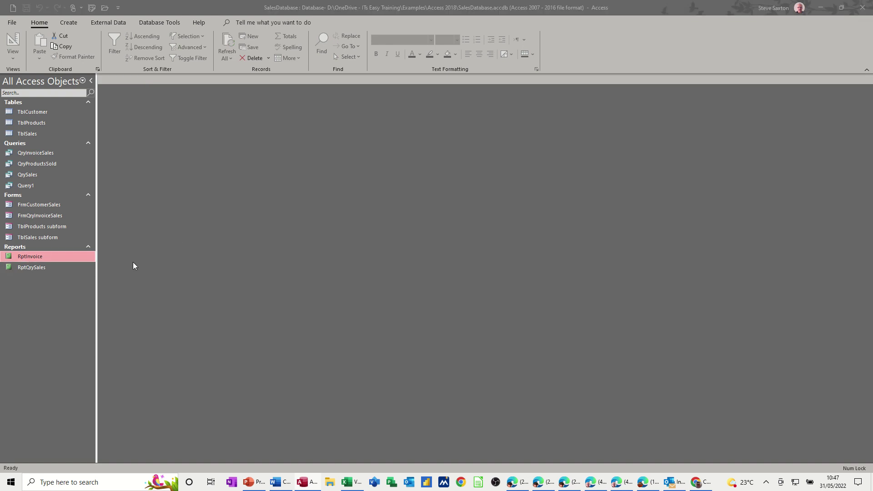
pyautogui.write('5')
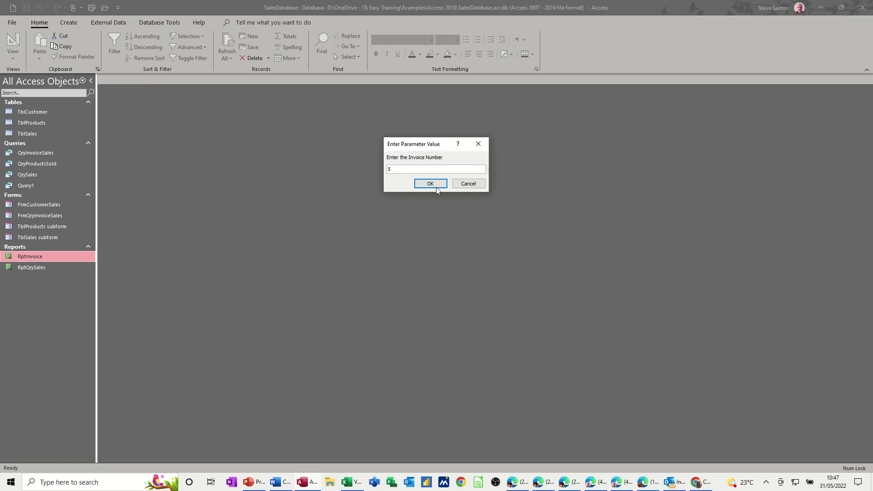
pyautogui.click(436, 186)
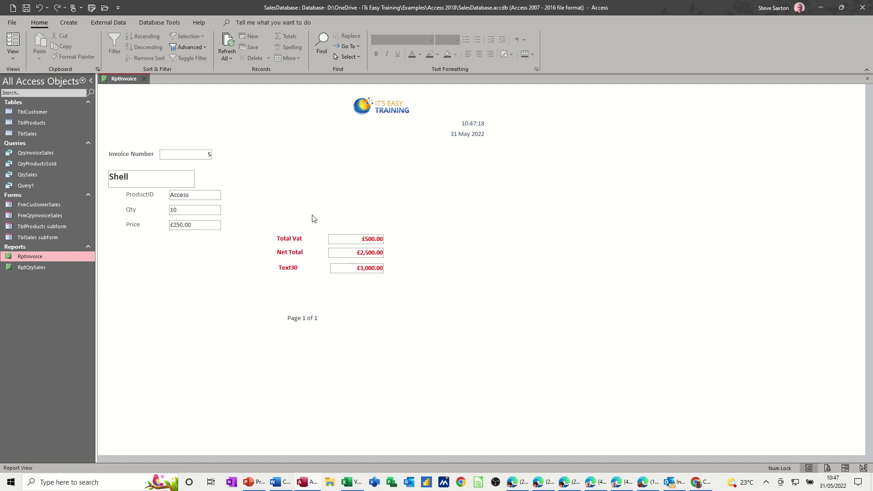
pyautogui.click(143, 79)
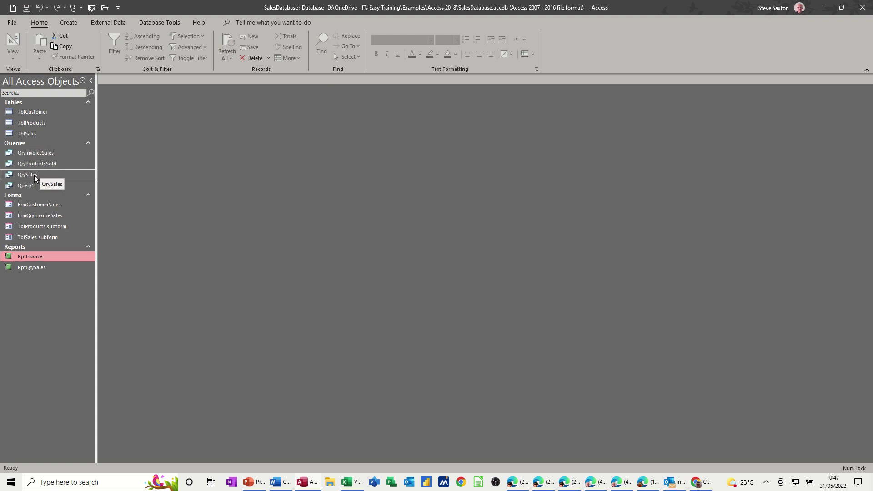
pyautogui.doubleClick(32, 258)
pyautogui.write('3')
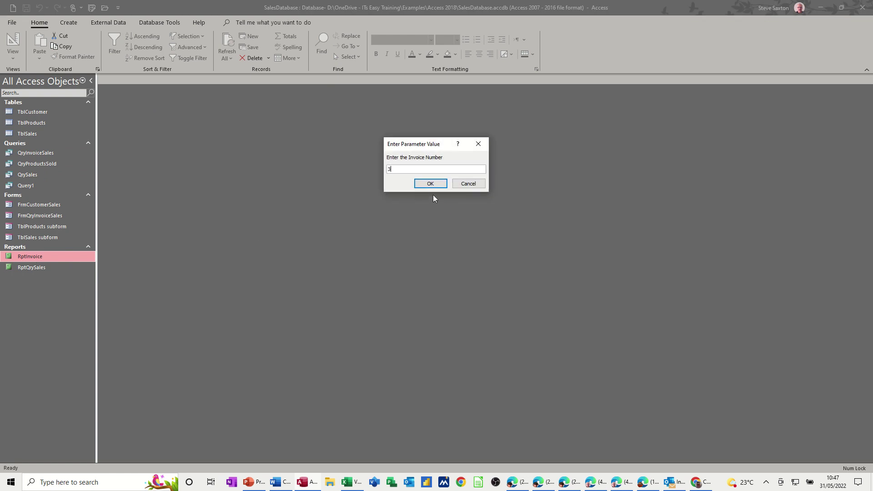
pyautogui.click(430, 184)
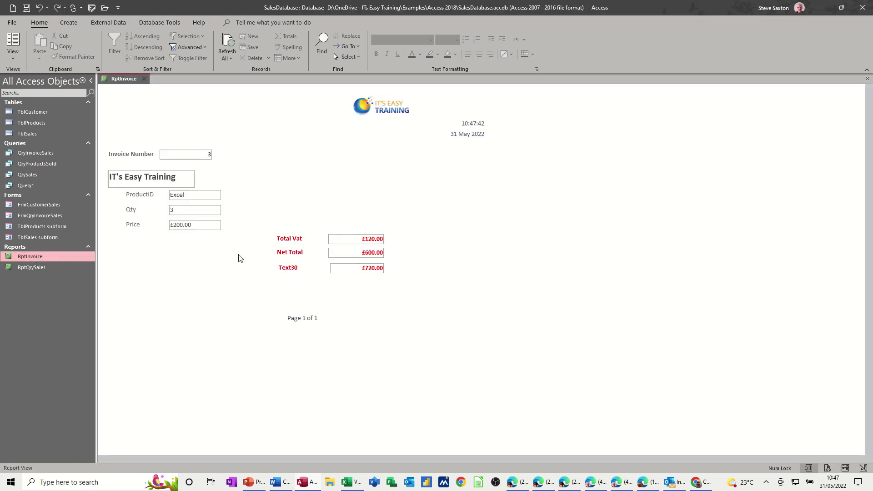
pyautogui.click(147, 80)
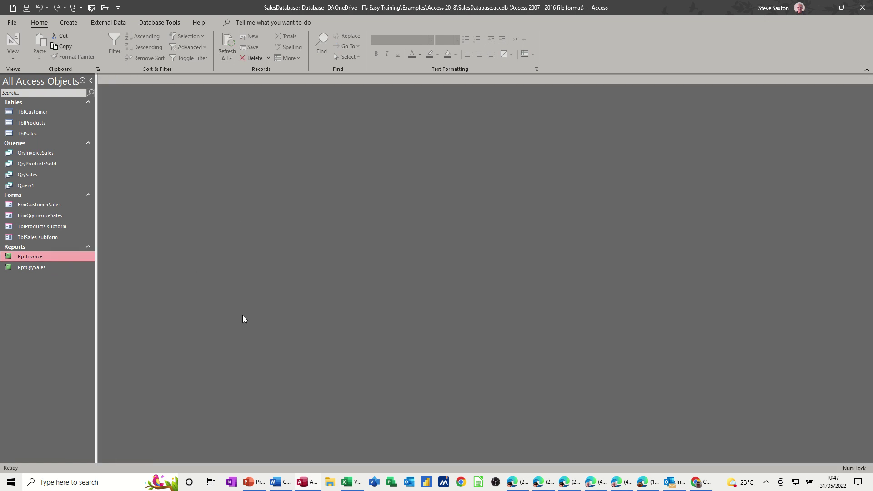
# Briefly reopen and close FrmCustomerSales, then open FrmQryInvoiceSales.
pyautogui.doubleClick(50, 206)
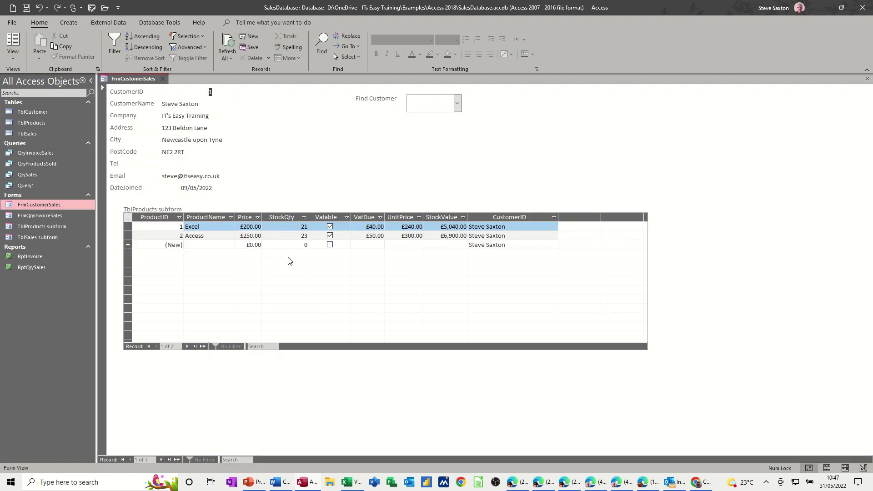
pyautogui.click(163, 79)
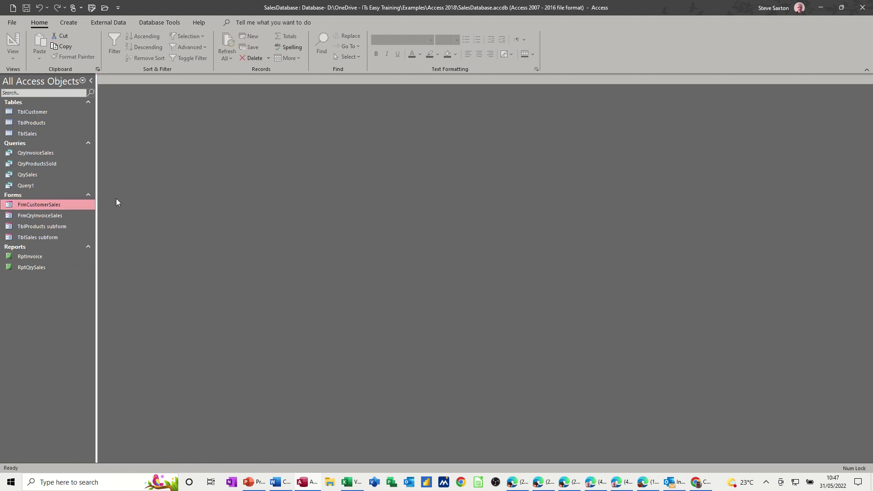
pyautogui.doubleClick(36, 216)
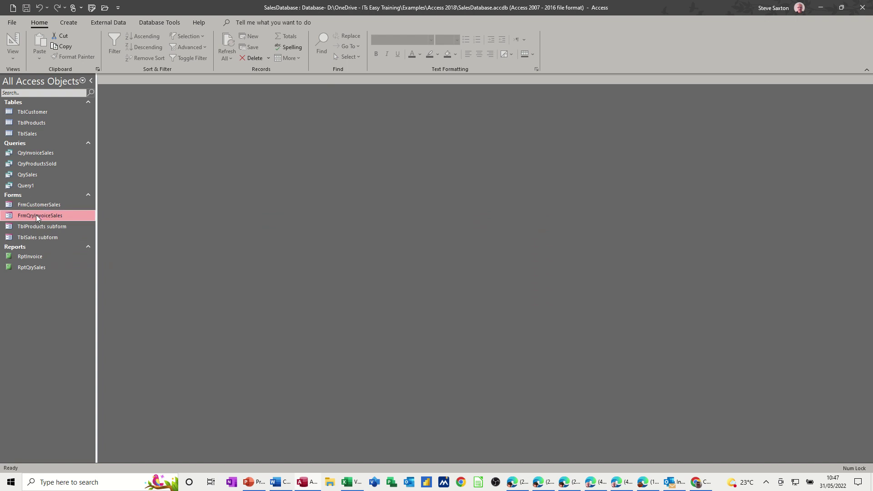